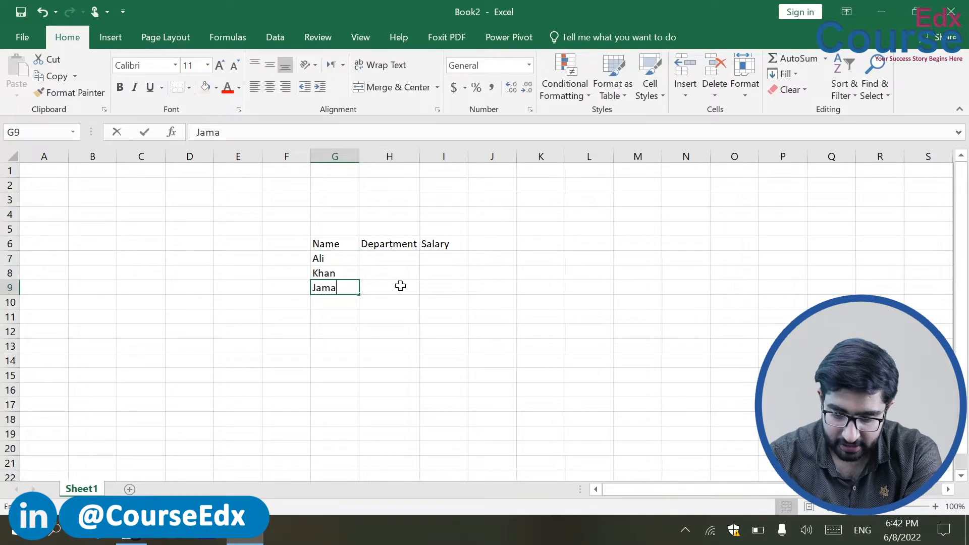
- Enter employee first names in cells G9 through G14 of the Name column
{"action": "type", "text": "hed"}
{"action": "key", "text": "Return"}
{"action": "type", "text": "Khubaib"}
{"action": "key", "text": "Return"}
{"action": "type", "text": "Kamal"}
{"action": "key", "text": "Return"}
{"action": "type", "text": "par"}
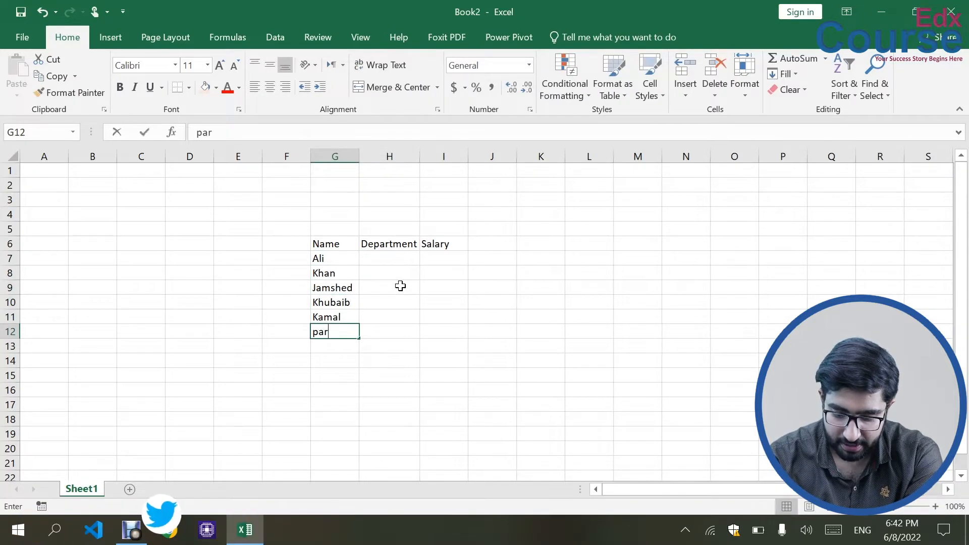
{"action": "type", "text": "vez"}
{"action": "key", "text": "Return"}
{"action": "type", "text": "Jamal"}
{"action": "key", "text": "Return"}
{"action": "type", "text": "Imran"}
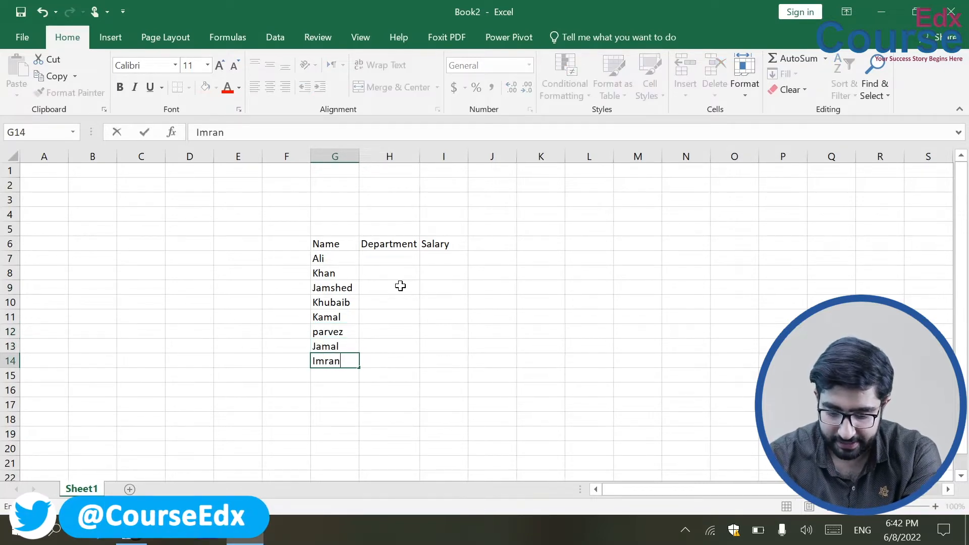
{"action": "key", "text": "Return"}
- Complete the Name column with employee first names in cells G15 through G19
{"action": "type", "text": "Ahmad"}
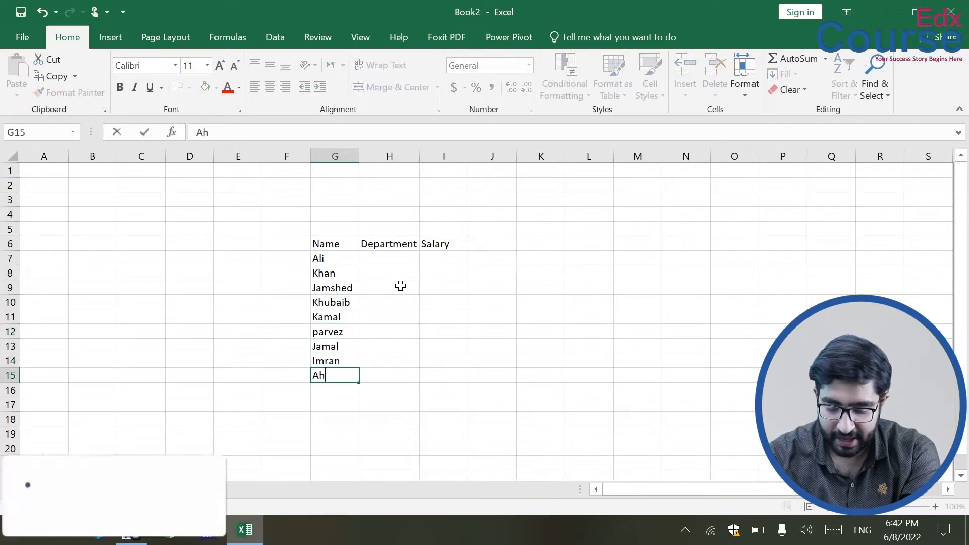
{"action": "key", "text": "Return"}
{"action": "type", "text": "Al"}
{"action": "key", "text": "BackSpace"}
{"action": "key", "text": "BackSpace"}
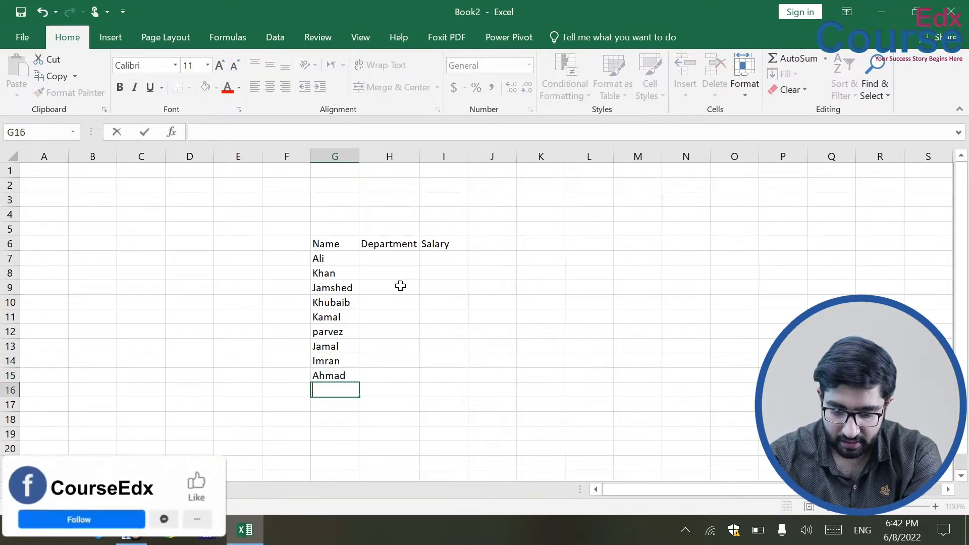
{"action": "type", "text": "Seemab"}
{"action": "key", "text": "Return"}
{"action": "type", "text": "Usam"}
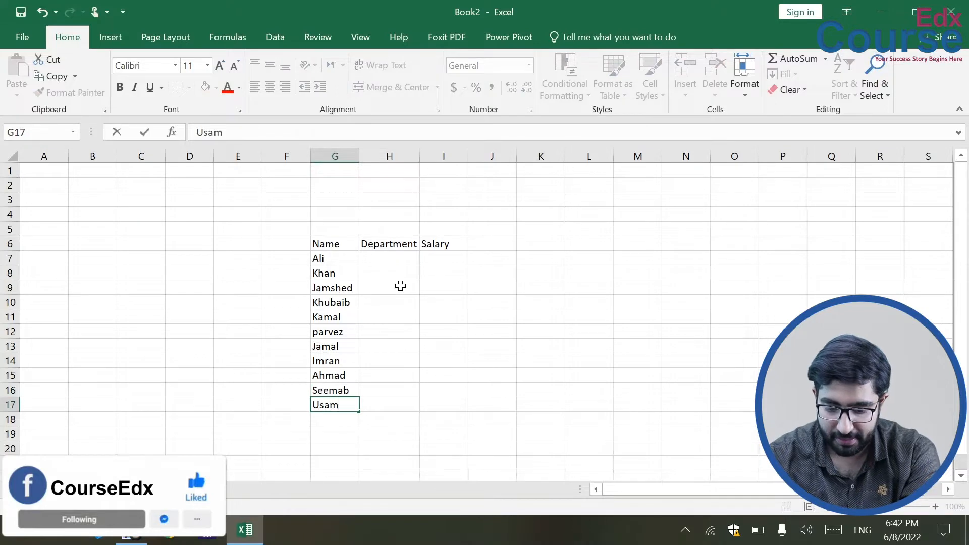
{"action": "type", "text": "a"}
{"action": "key", "text": "Return"}
{"action": "type", "text": "Haseeb"}
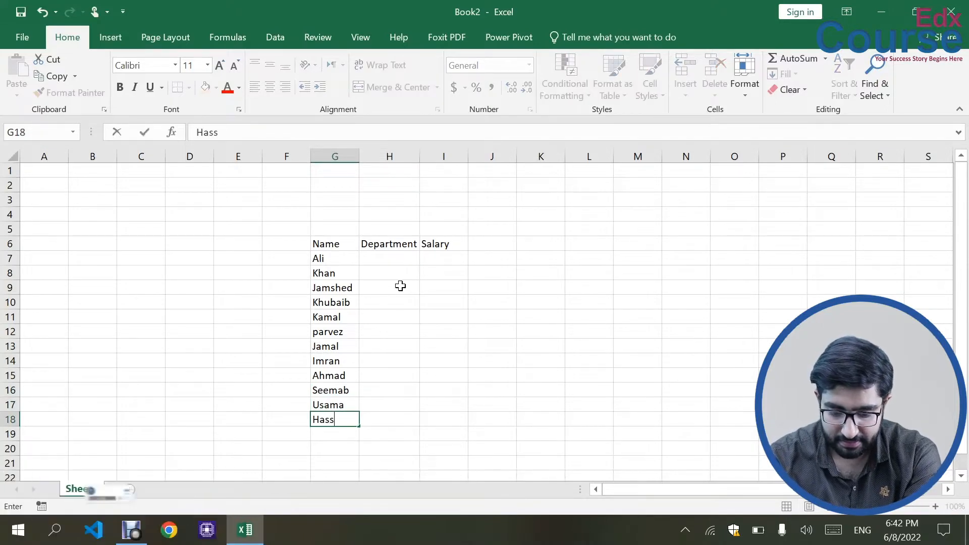
{"action": "key", "text": "Return"}
{"action": "type", "text": "Faisal"}
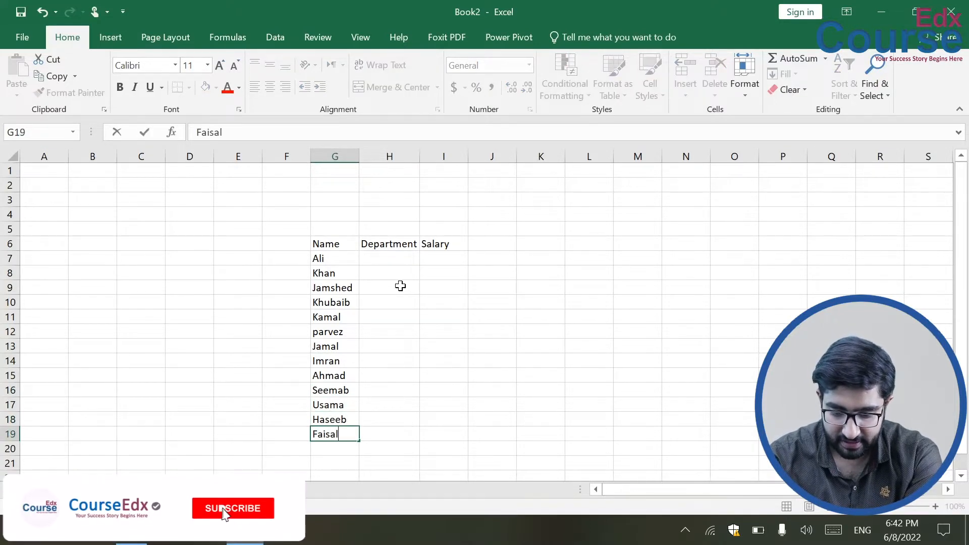
{"action": "key", "text": "Return"}
- Enter Security, Study and Development in cells H7 to H9 of the Department column
{"action": "left_click", "coordinate": [391, 256]}
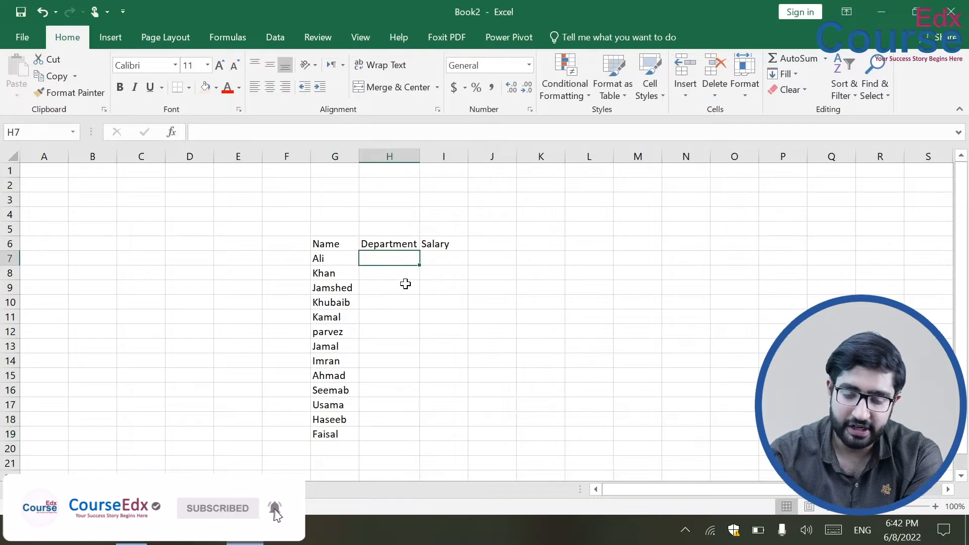
{"action": "type", "text": "Secu"}
{"action": "type", "text": "r"}
{"action": "key", "text": "BackSpace"}
{"action": "type", "text": "urity"}
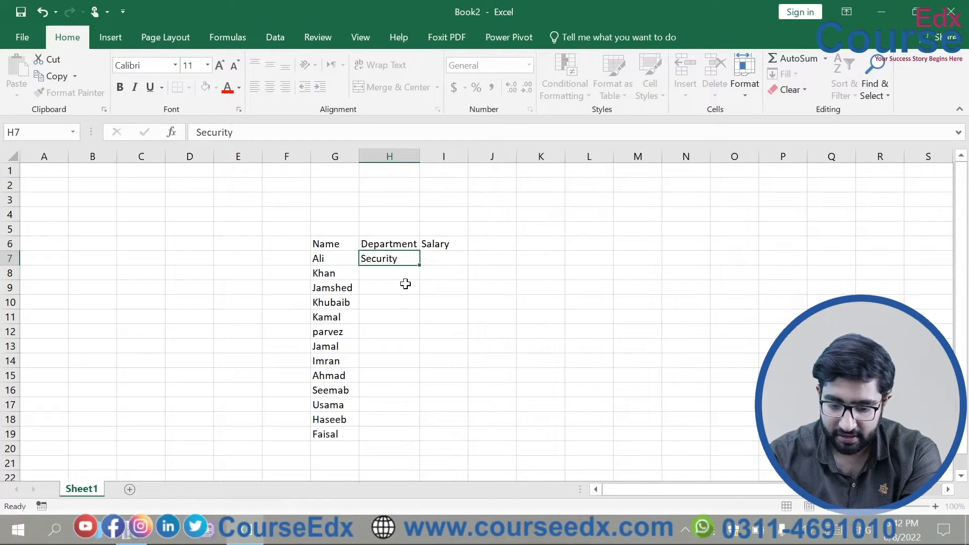
{"action": "key", "text": "Return"}
{"action": "type", "text": "Study"}
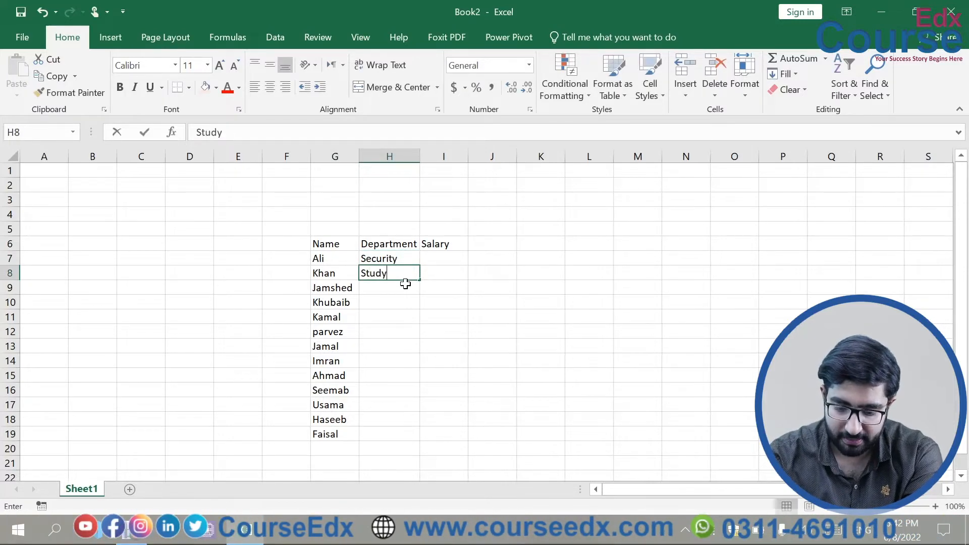
{"action": "key", "text": "Return"}
{"action": "key", "text": "Right"}
{"action": "type", "text": "Develo"}
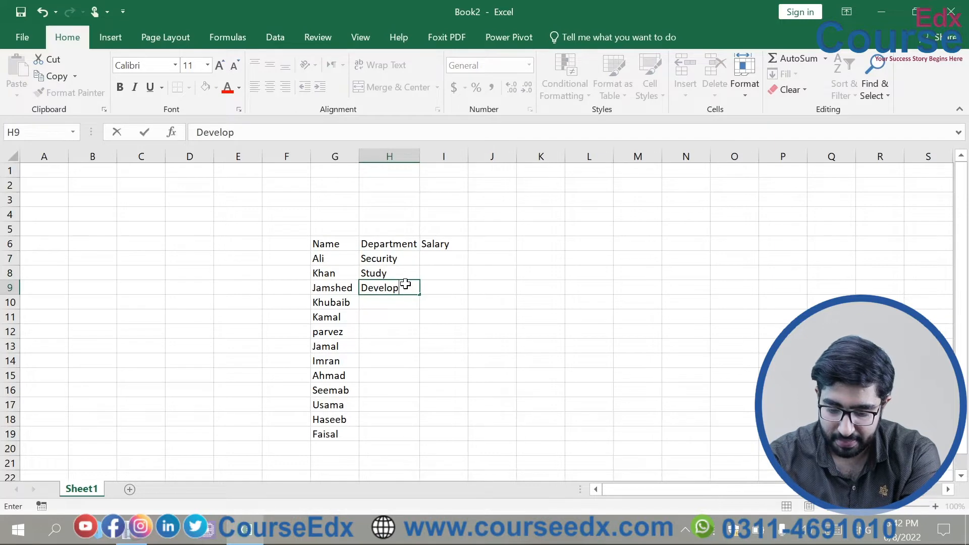
{"action": "left_click", "coordinate": [464, 305]}
- Autofill the three departments in H7:H9 down to H19 and autofit column H to its contents
{"action": "left_click_drag", "start_coordinate": [395, 255], "coordinate": [397, 286]}
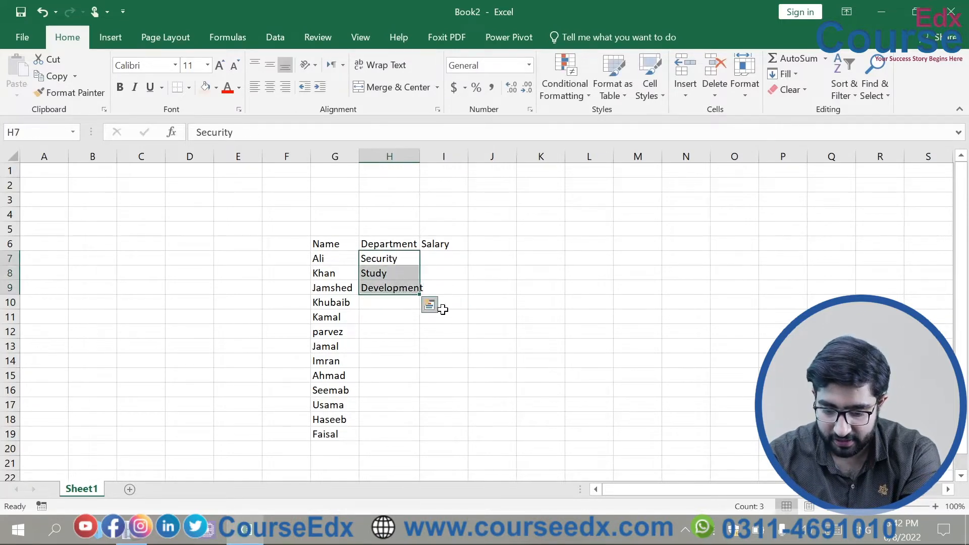
{"action": "double_click", "coordinate": [421, 294]}
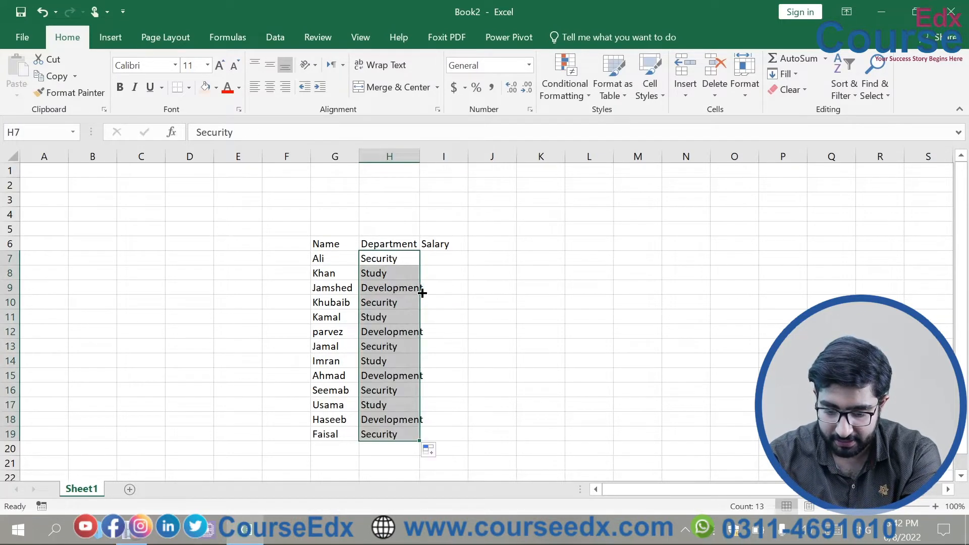
{"action": "double_click", "coordinate": [417, 151]}
{"action": "left_click", "coordinate": [489, 279]}
- Enter a salary of 4000 in each of the cells I7 to I9
{"action": "left_click", "coordinate": [464, 262]}
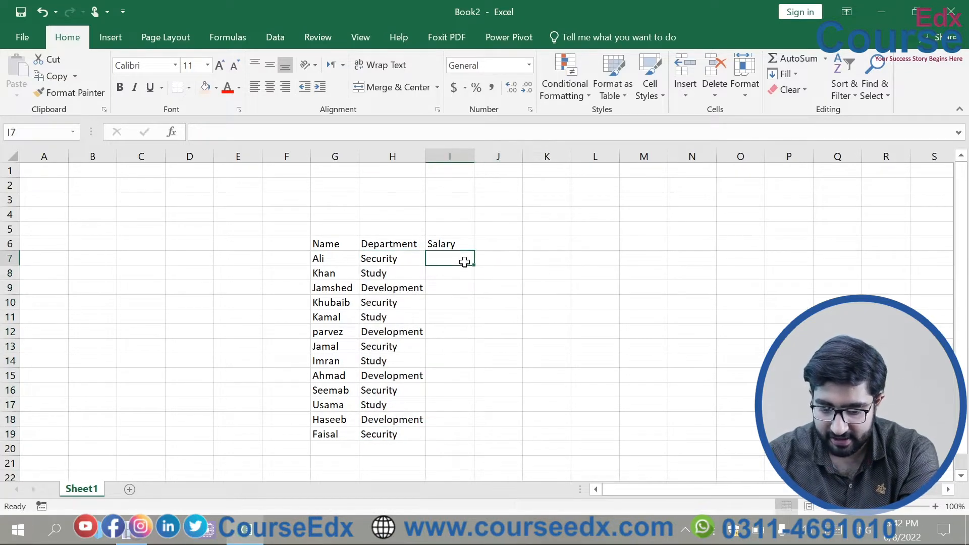
{"action": "type", "text": "10"}
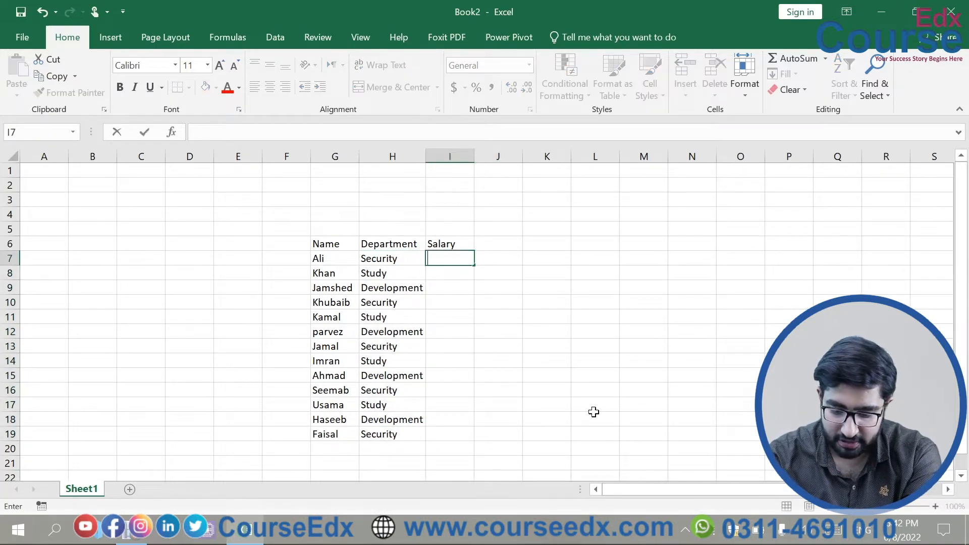
{"action": "type", "text": "000"}
{"action": "key", "text": "Return"}
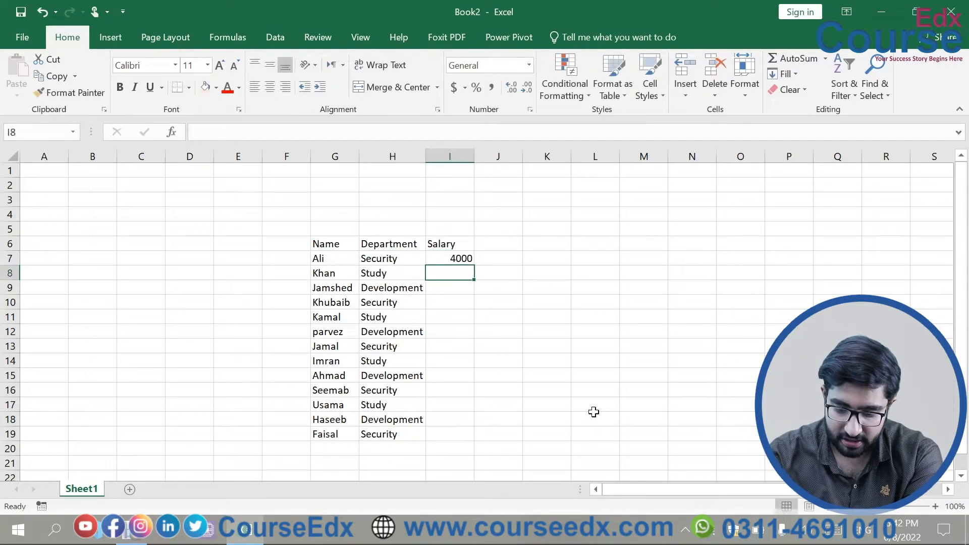
{"action": "type", "text": "400"}
{"action": "key", "text": "Return"}
{"action": "type", "text": "4"}
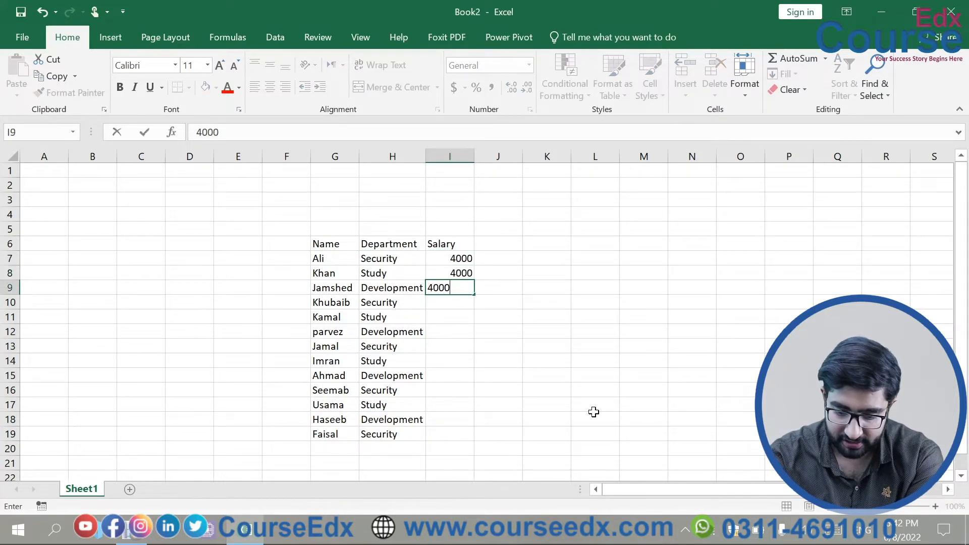
{"action": "key", "text": "Return"}
- Enter a salary of 5000 in each of the cells I10 to I12
{"action": "type", "text": "50"}
{"action": "key", "text": "Return"}
{"action": "type", "text": "5000"}
{"action": "key", "text": "Return"}
{"action": "type", "text": "50"}
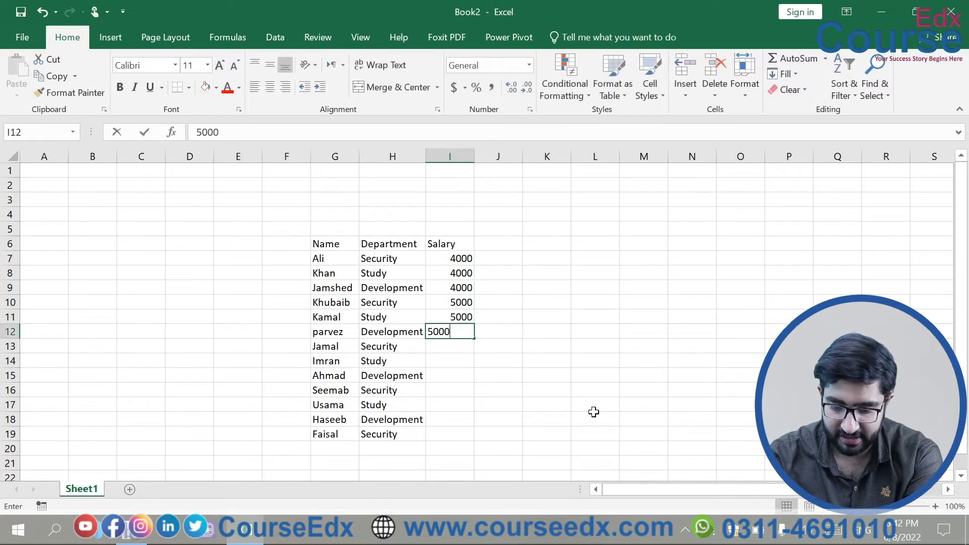
{"action": "left_click", "coordinate": [593, 412]}
- Try to autofill the salaries in I7:I12 down the rest of the column and undo the fill
{"action": "left_click_drag", "start_coordinate": [461, 258], "coordinate": [462, 319]}
{"action": "left_click", "coordinate": [574, 355]}
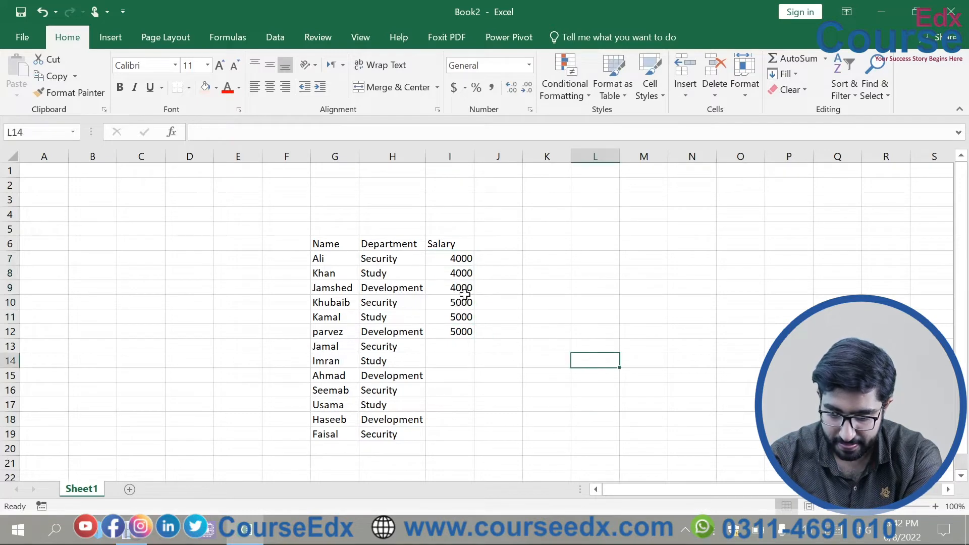
{"action": "left_click_drag", "start_coordinate": [461, 259], "coordinate": [465, 333]}
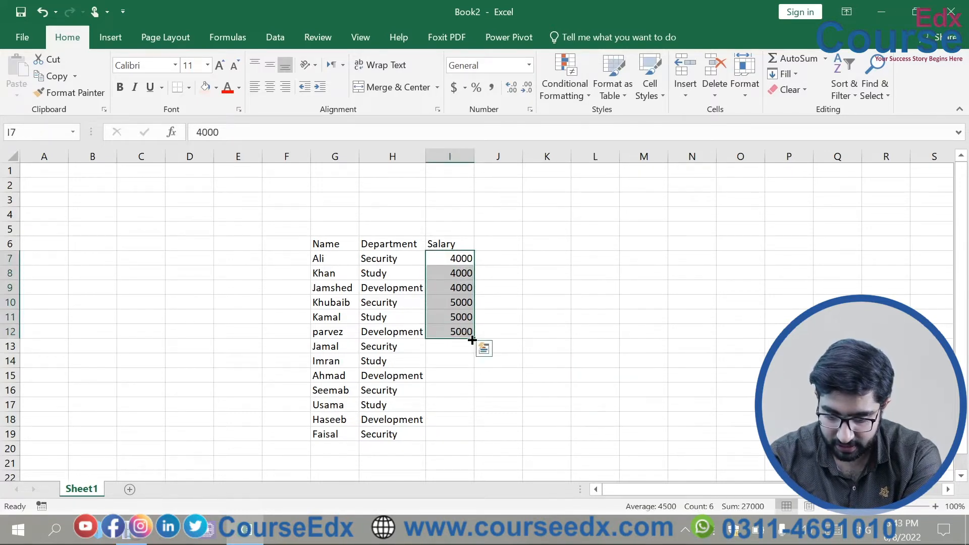
{"action": "double_click", "coordinate": [472, 340]}
{"action": "key", "text": "ctrl+z"}
{"action": "left_click", "coordinate": [506, 355]}
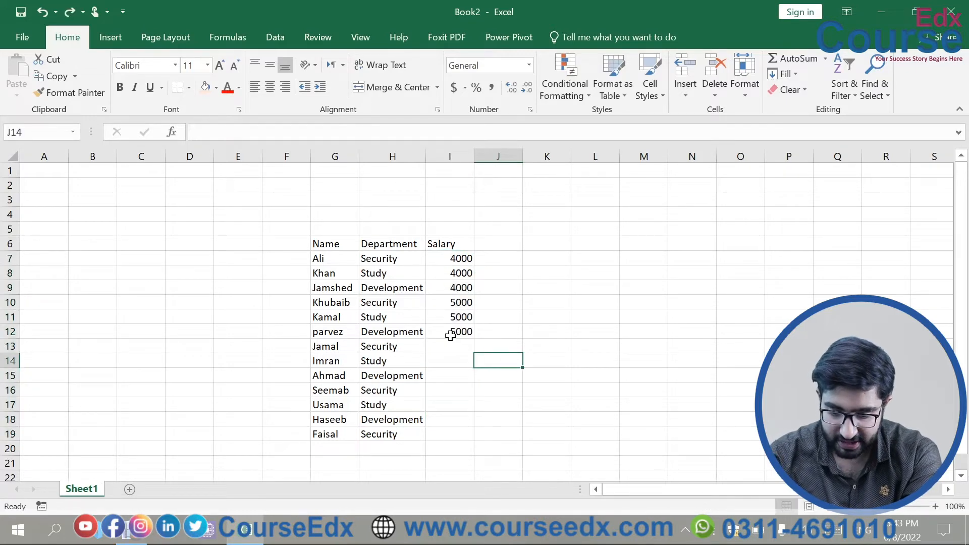
- Enter a salary of 6000 in each of the cells I13 to I15
{"action": "left_click", "coordinate": [460, 346]}
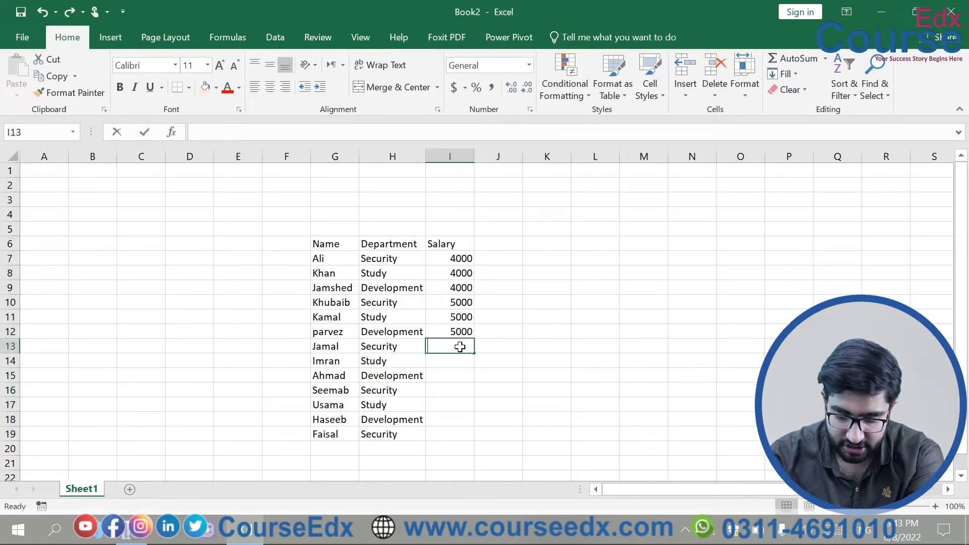
{"action": "type", "text": "6000"}
{"action": "key", "text": "Return"}
{"action": "type", "text": "6000"}
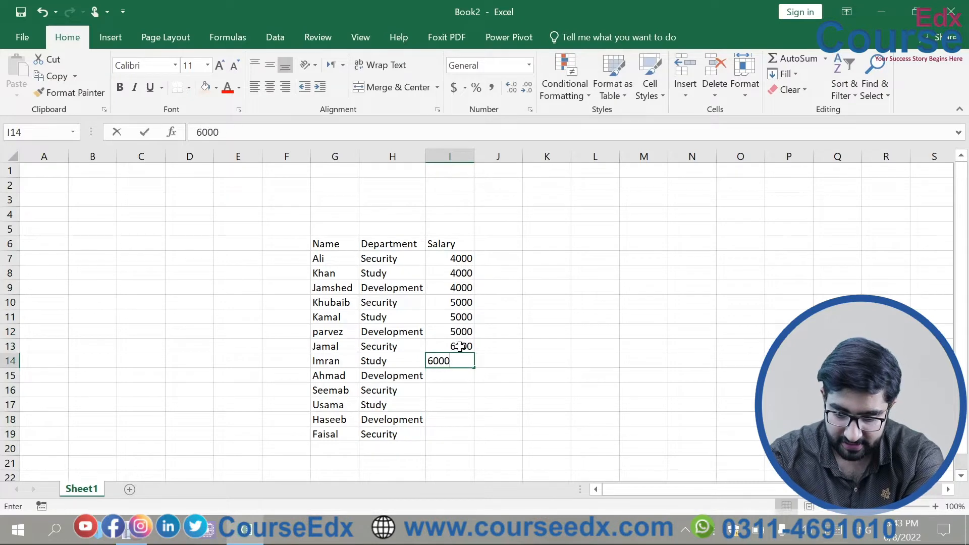
{"action": "key", "text": "Return"}
{"action": "type", "text": "6000"}
{"action": "key", "text": "Return"}
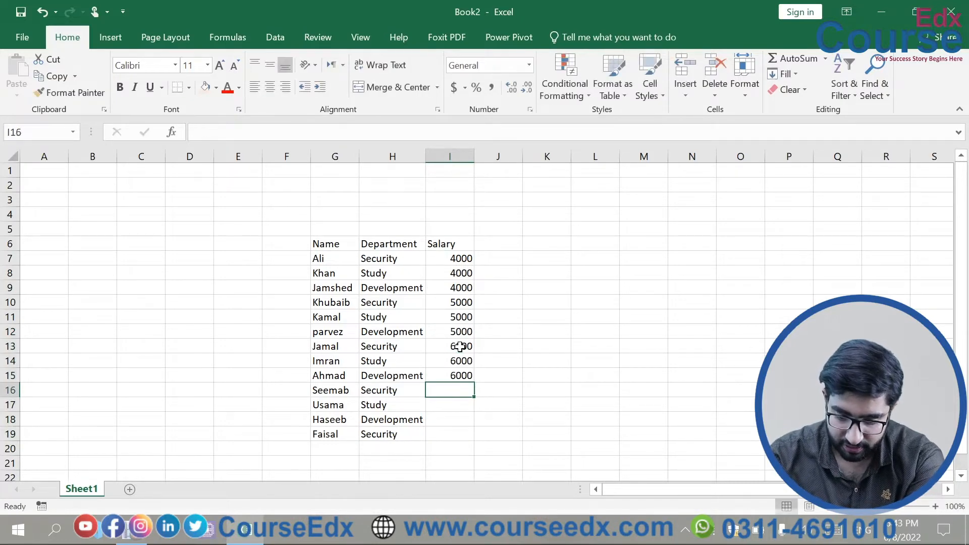
- Enter a salary of 7000 in cells I16 to I18 and 8000 in cell I19
{"action": "type", "text": "7000"}
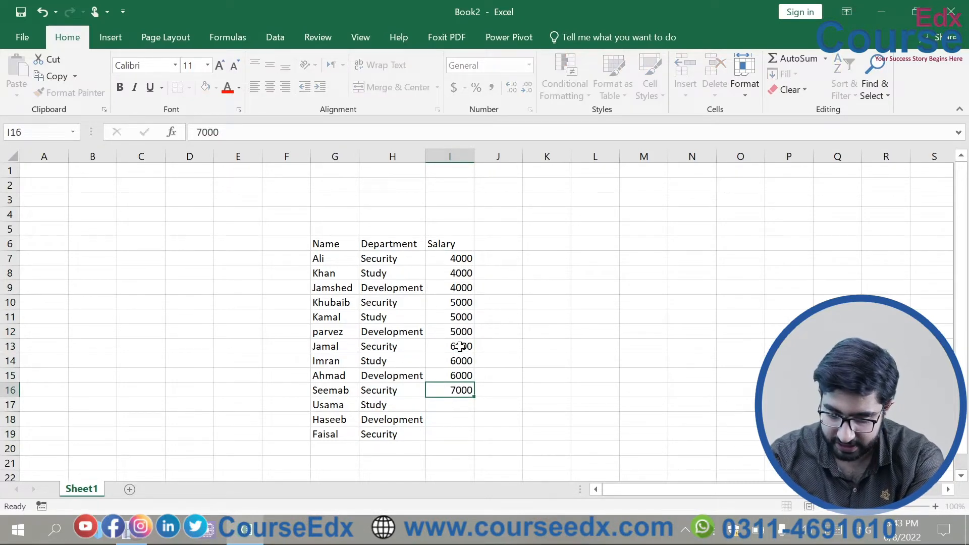
{"action": "key", "text": "Return"}
{"action": "type", "text": "7000"}
{"action": "key", "text": "Return"}
{"action": "type", "text": "700"}
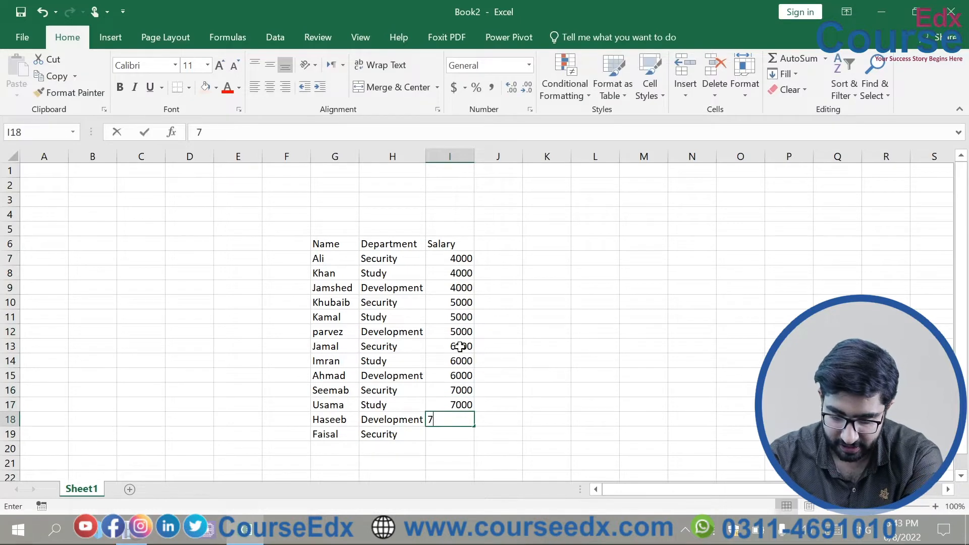
{"action": "key", "text": "Return"}
{"action": "type", "text": "8"}
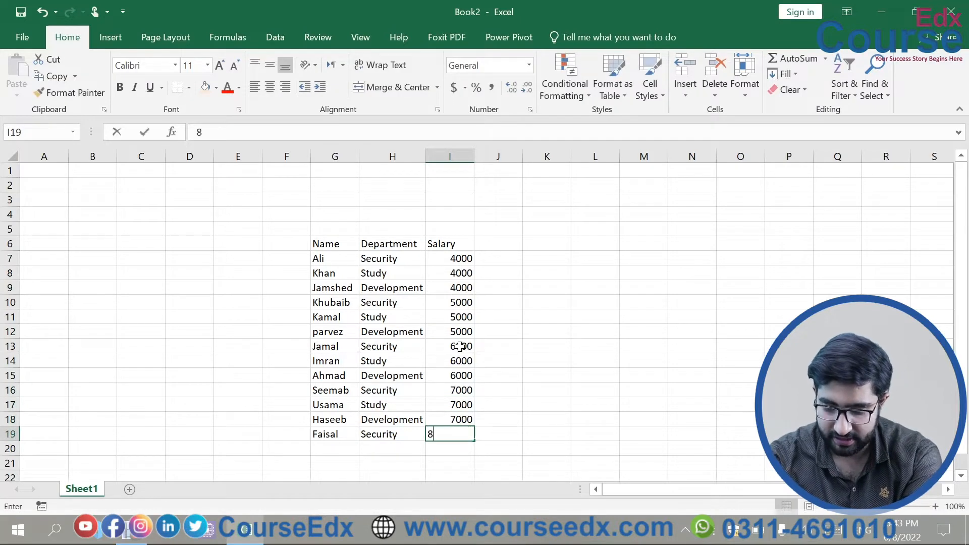
{"action": "type", "text": "000"}
{"action": "left_click", "coordinate": [601, 287]}
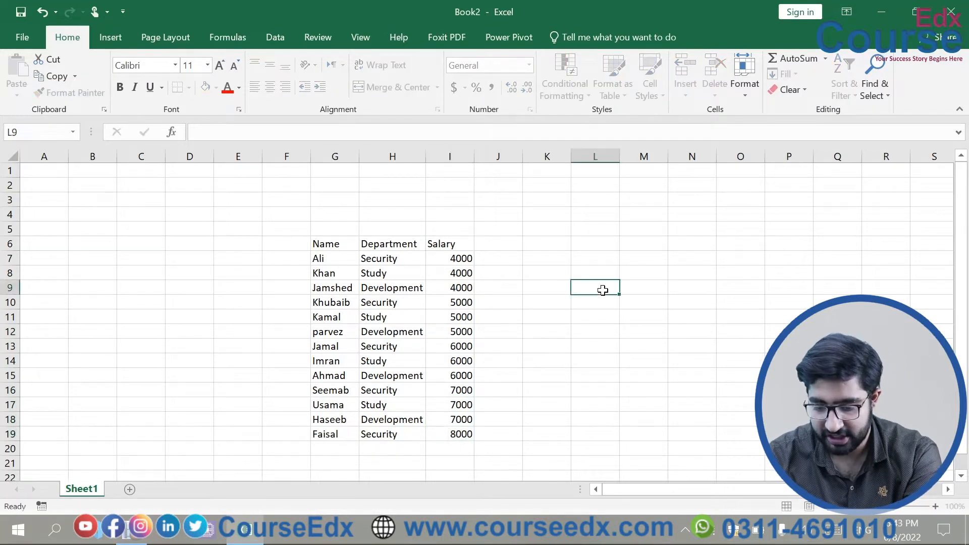
- Center the contents of the whole table in G6:I19 horizontally
{"action": "left_click_drag", "start_coordinate": [319, 246], "coordinate": [467, 435]}
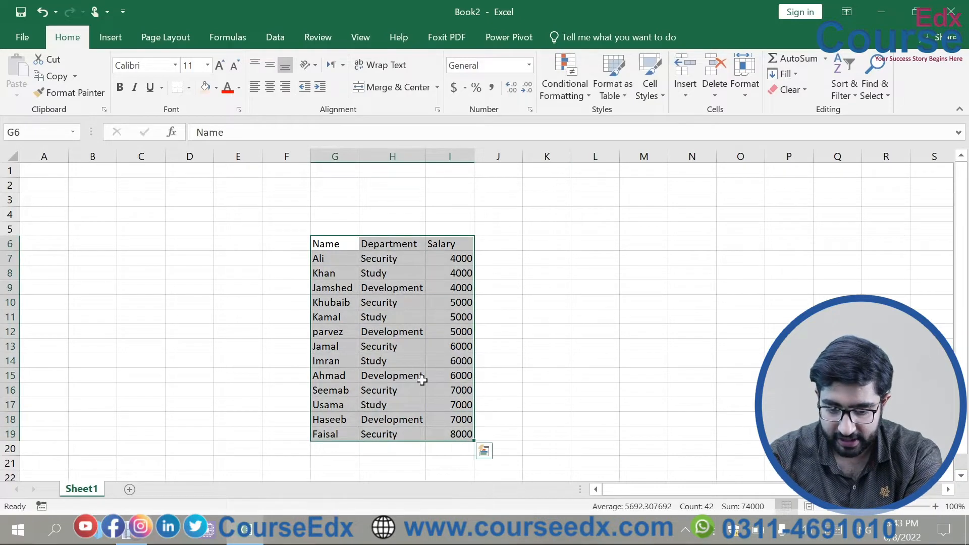
{"action": "left_click", "coordinate": [270, 87]}
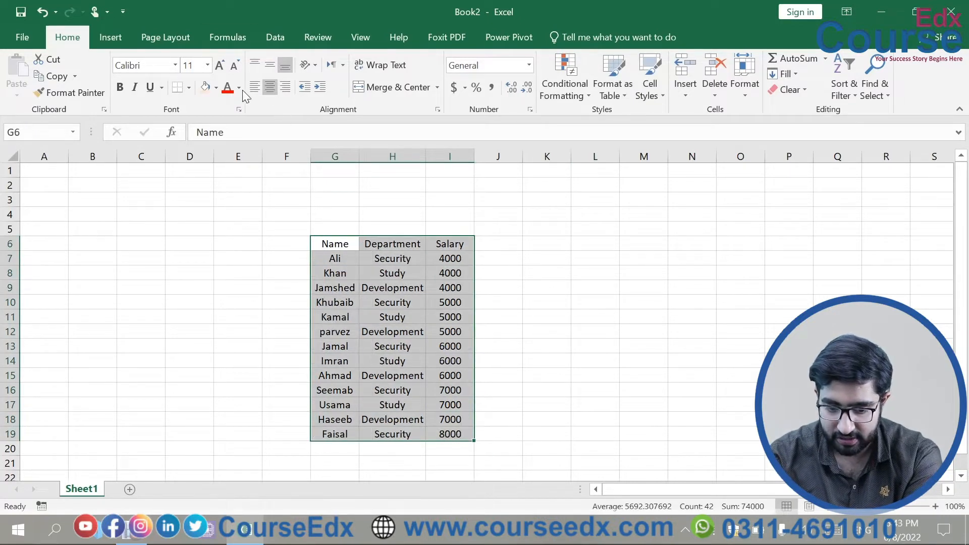
{"action": "left_click", "coordinate": [602, 270]}
- Fill the header cells G6:I6 with a light orange theme color
{"action": "left_click_drag", "start_coordinate": [327, 242], "coordinate": [445, 244]}
{"action": "left_click", "coordinate": [216, 88]}
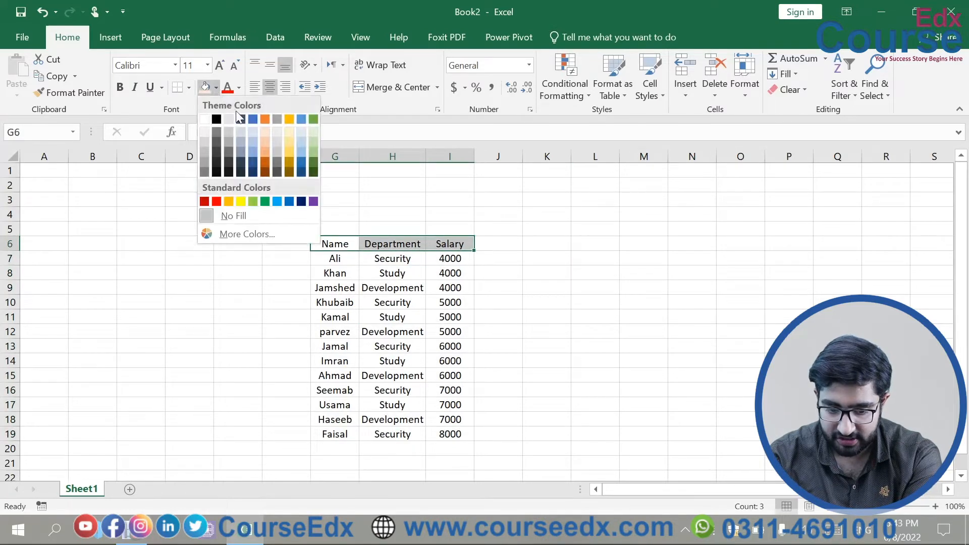
{"action": "left_click", "coordinate": [268, 143]}
{"action": "left_click", "coordinate": [534, 295]}
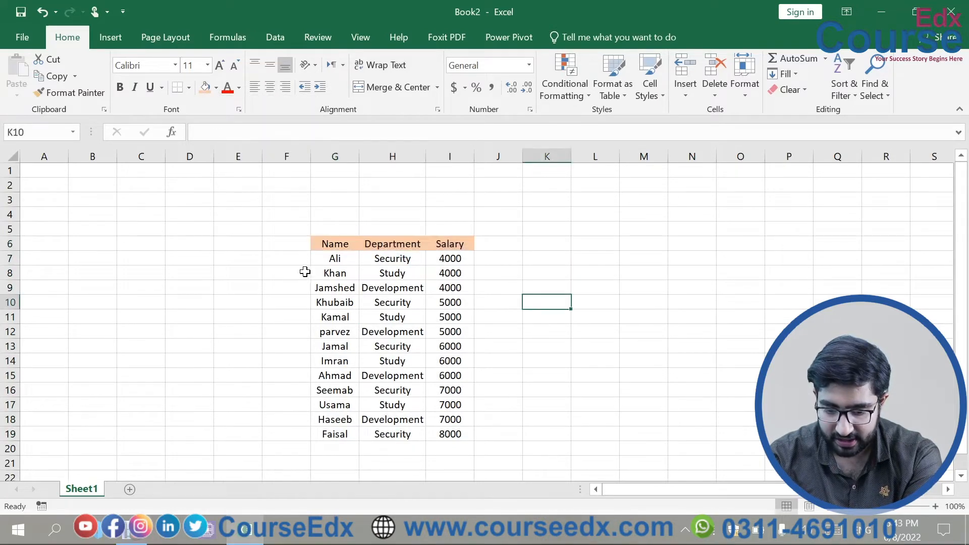
- Fill the table's data rows G7:I19 with a light blue theme color
{"action": "left_click_drag", "start_coordinate": [317, 259], "coordinate": [447, 435]}
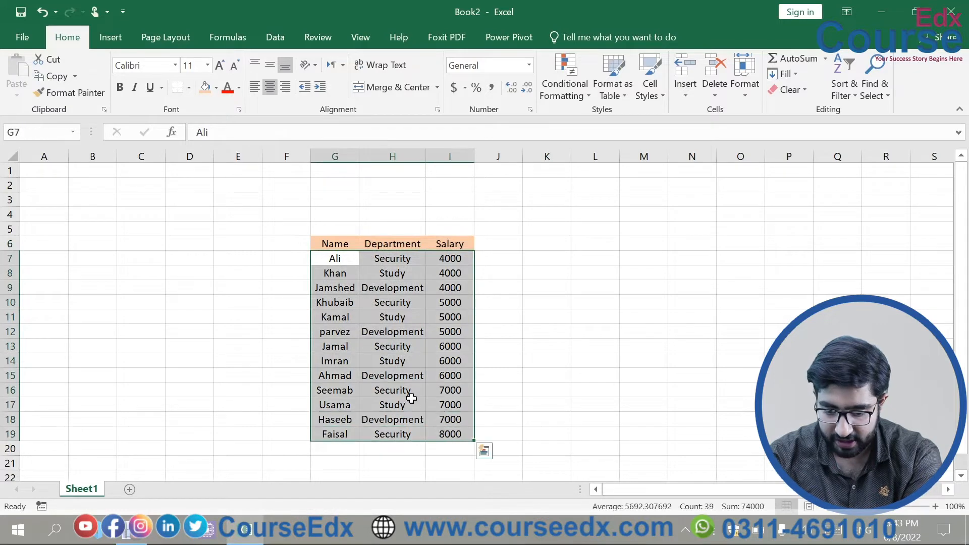
{"action": "left_click", "coordinate": [217, 88]}
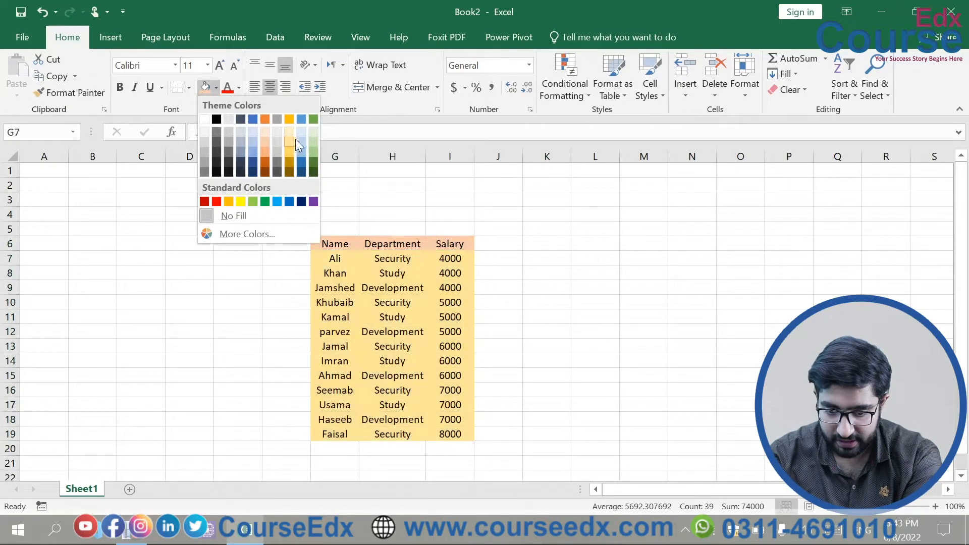
{"action": "left_click", "coordinate": [300, 132]}
{"action": "left_click", "coordinate": [643, 301]}
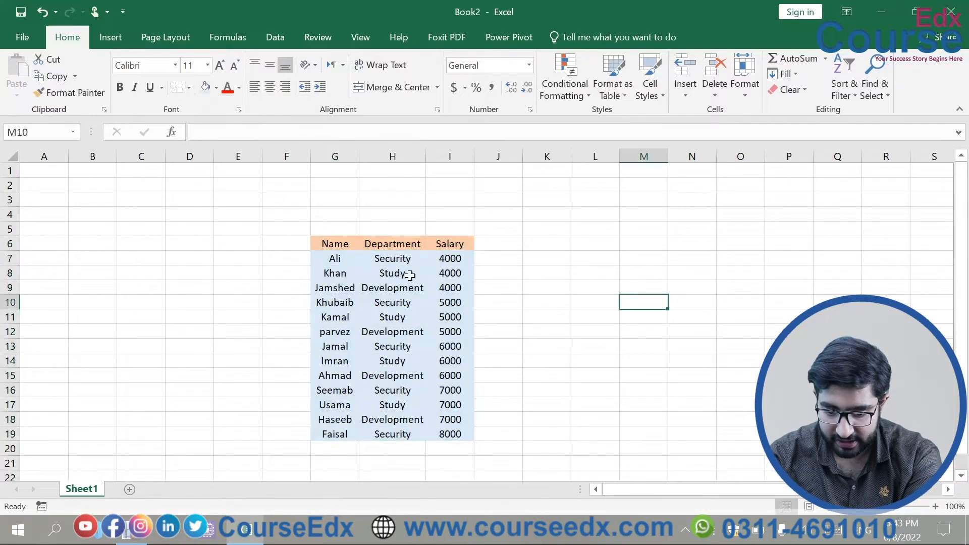
- Apply all borders to every cell of the table in G6:I19
{"action": "left_click_drag", "start_coordinate": [317, 240], "coordinate": [451, 434]}
{"action": "left_click", "coordinate": [189, 87]}
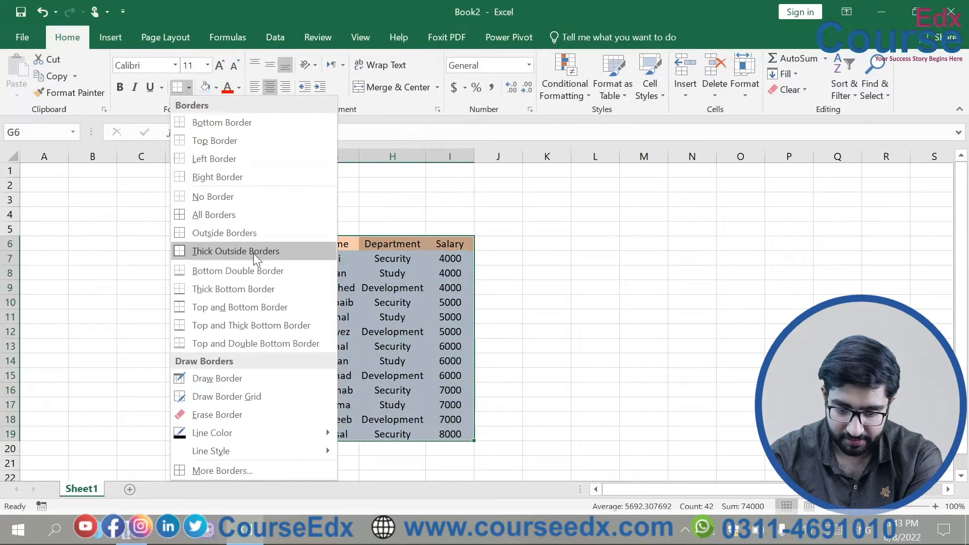
{"action": "left_click", "coordinate": [207, 214]}
{"action": "left_click", "coordinate": [631, 403]}
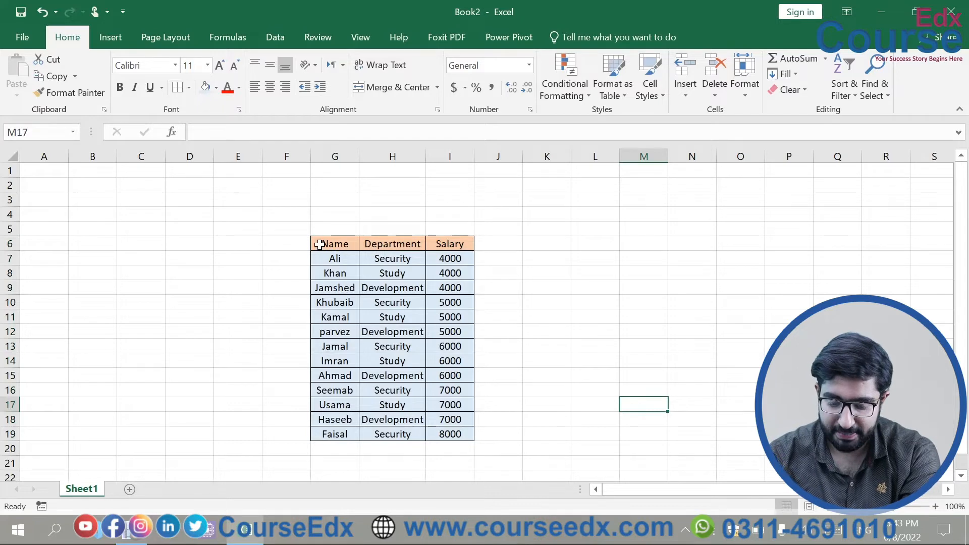
{"action": "left_click", "coordinate": [581, 259]}
{"action": "left_click_drag", "start_coordinate": [329, 243], "coordinate": [459, 245]}
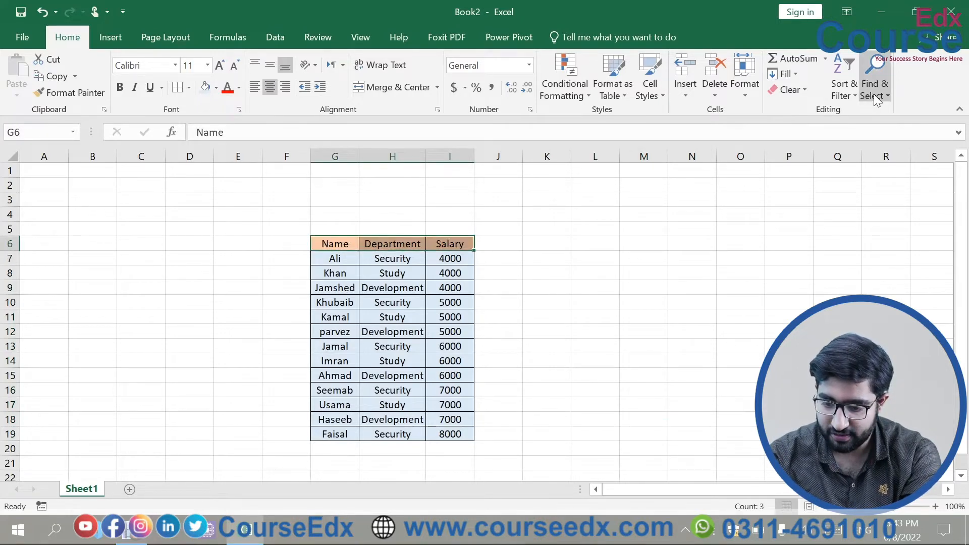
{"action": "left_click", "coordinate": [852, 93]}
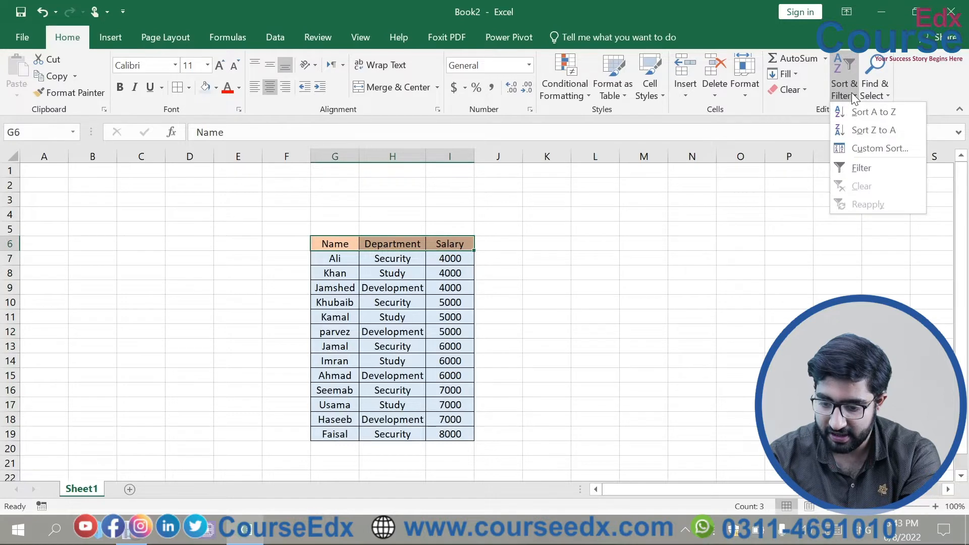
{"action": "left_click", "coordinate": [878, 148]}
{"action": "left_click", "coordinate": [815, 226]}
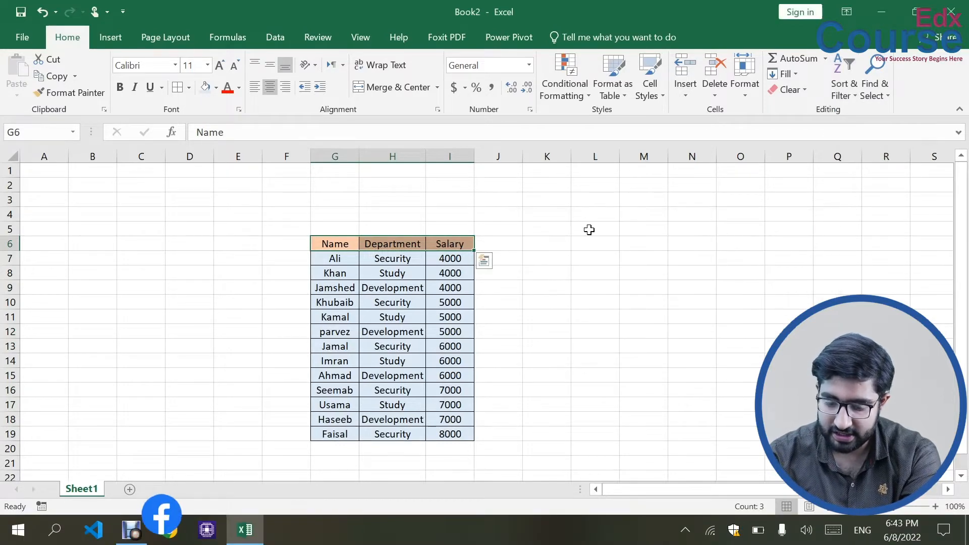
{"action": "left_click", "coordinate": [589, 229]}
- Turn on filtering for the table in G6:I19
{"action": "left_click_drag", "start_coordinate": [328, 245], "coordinate": [460, 434]}
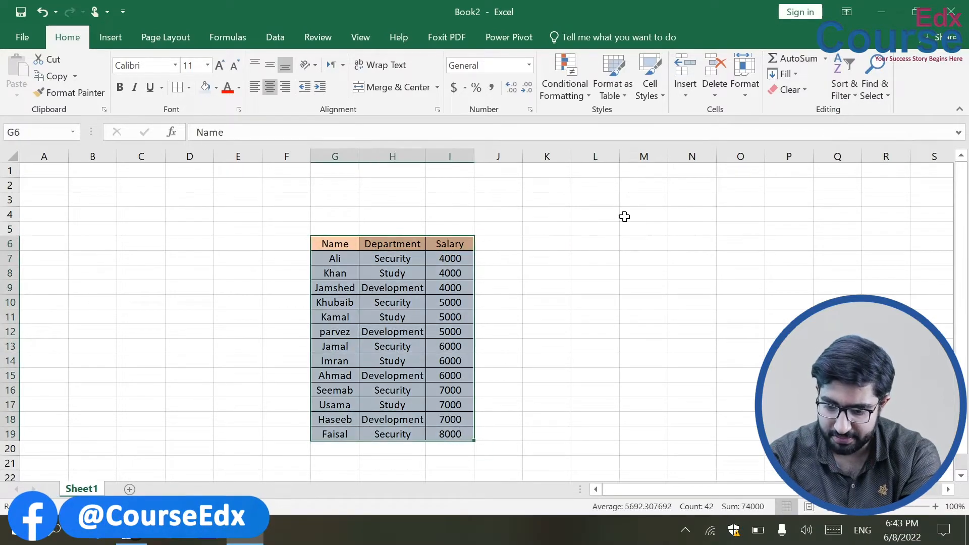
{"action": "left_click", "coordinate": [849, 96]}
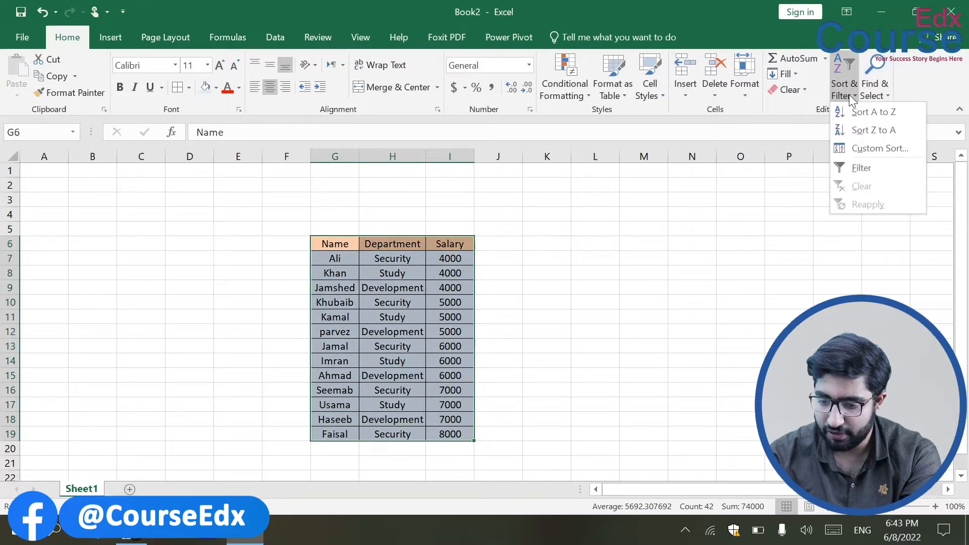
{"action": "left_click", "coordinate": [862, 167]}
{"action": "left_click", "coordinate": [566, 287]}
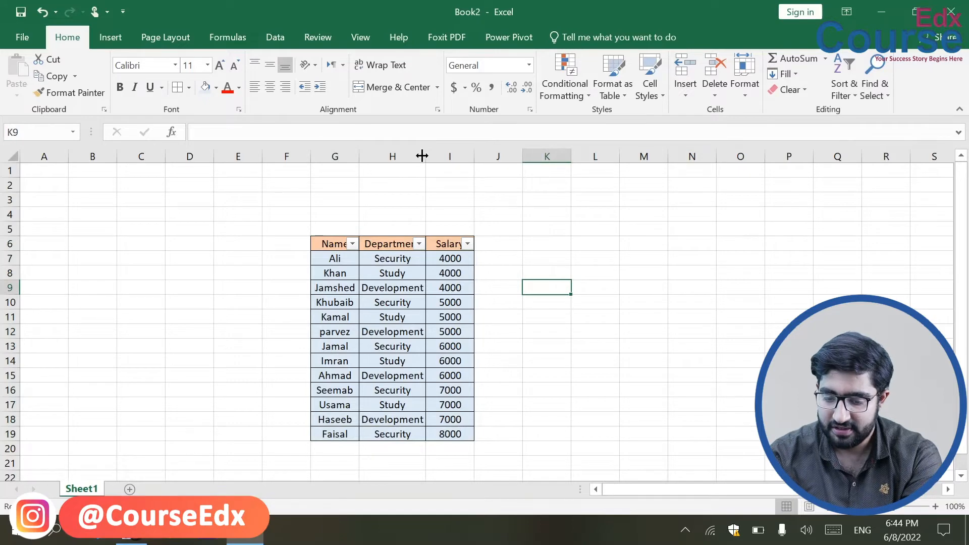
- Widen columns G, H and I so the header texts fit beside their filter arrows
{"action": "left_click_drag", "start_coordinate": [422, 156], "coordinate": [525, 156]}
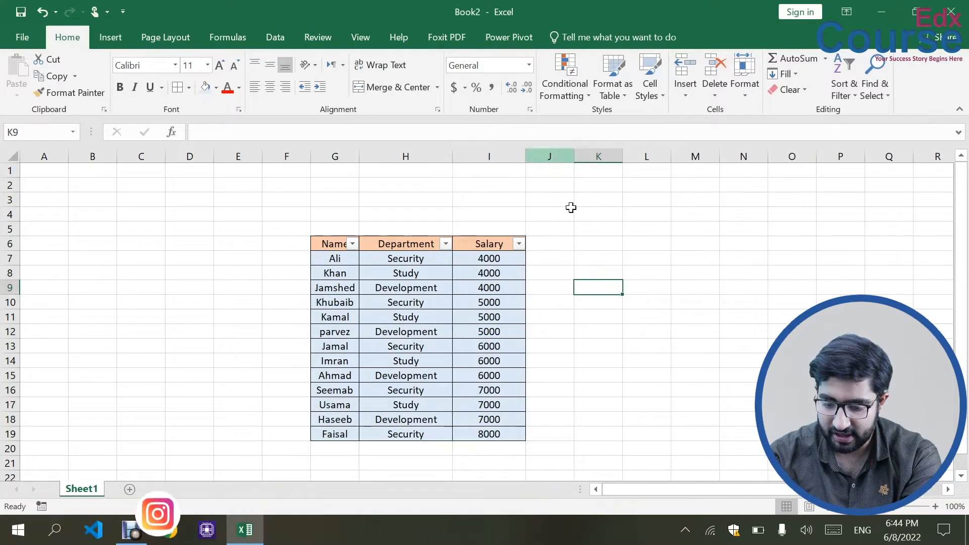
{"action": "left_click", "coordinate": [632, 276]}
{"action": "left_click_drag", "start_coordinate": [359, 156], "coordinate": [386, 158]}
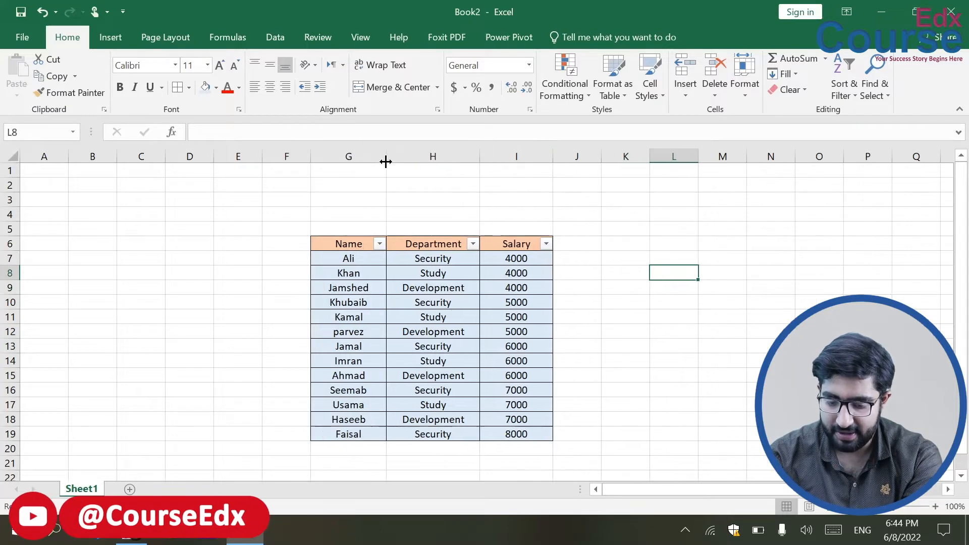
{"action": "left_click", "coordinate": [687, 303]}
{"action": "left_click", "coordinate": [379, 244]}
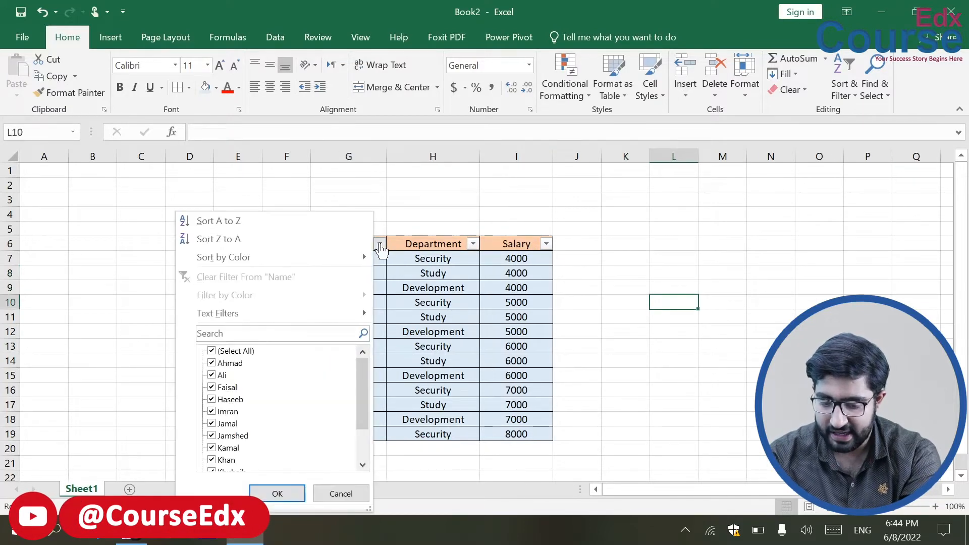
{"action": "mouse_move", "coordinate": [296, 318]}
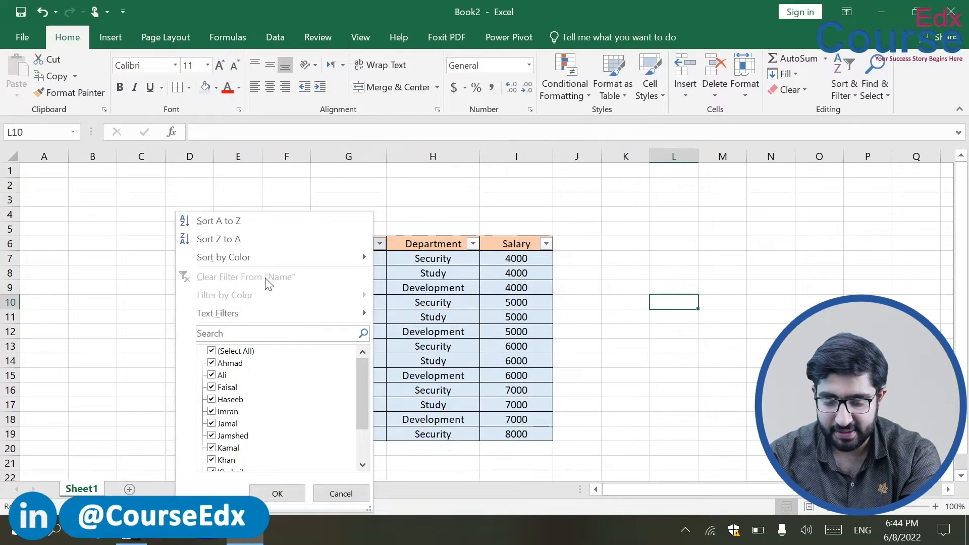
{"action": "mouse_move", "coordinate": [236, 313]}
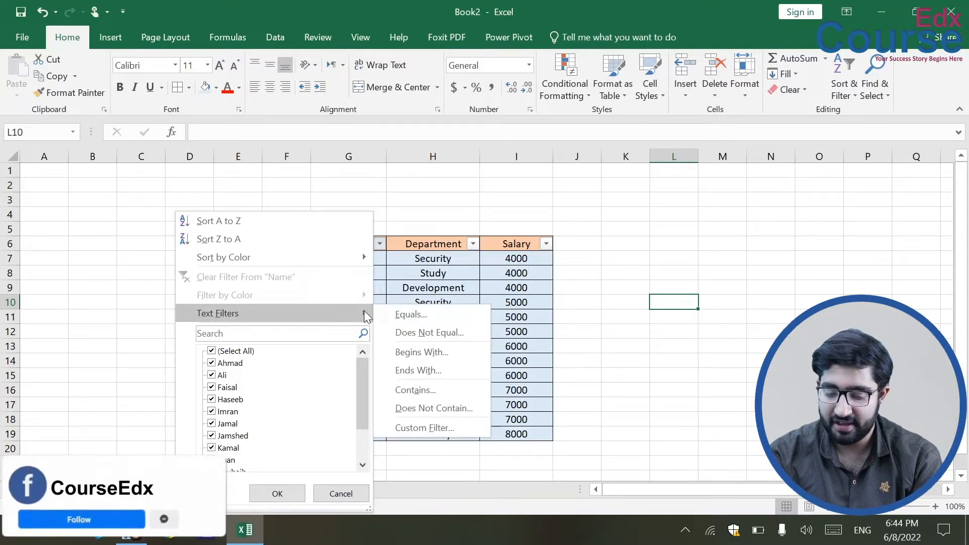
{"action": "left_click", "coordinate": [432, 314]}
{"action": "left_click_drag", "start_coordinate": [523, 204], "coordinate": [268, 310]}
{"action": "left_click", "coordinate": [691, 309]}
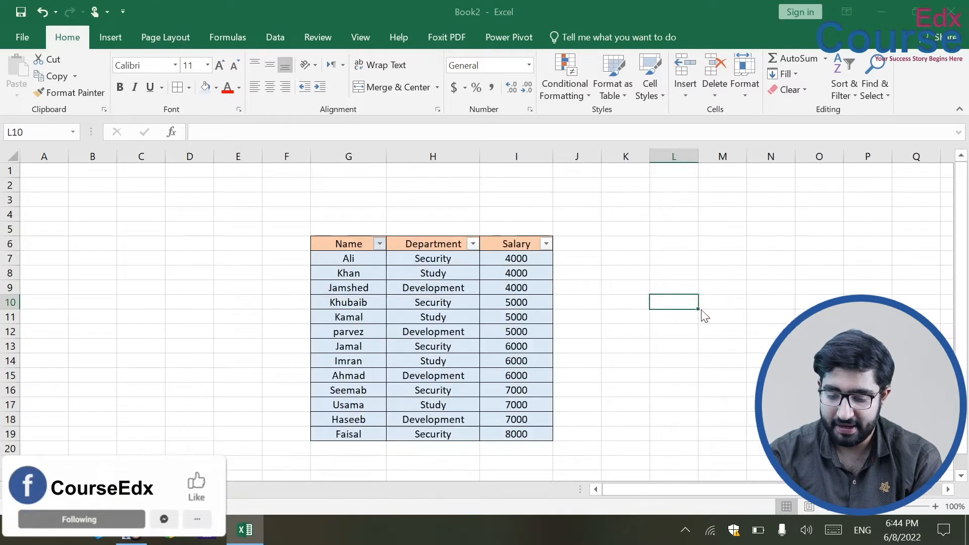
- Apply an Equals text filter to the Name column using the employee name in G15, and clear the filter
{"action": "left_click", "coordinate": [379, 245]}
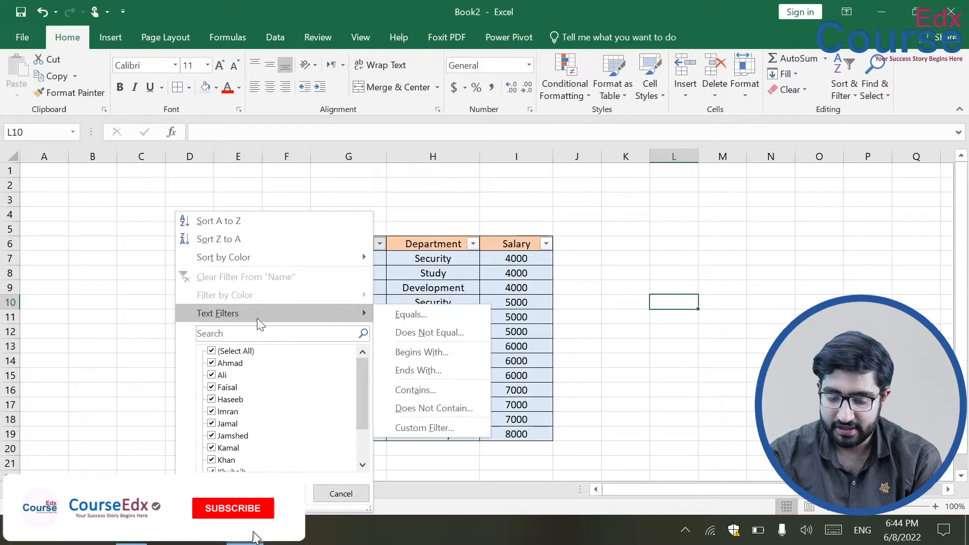
{"action": "left_click", "coordinate": [422, 317]}
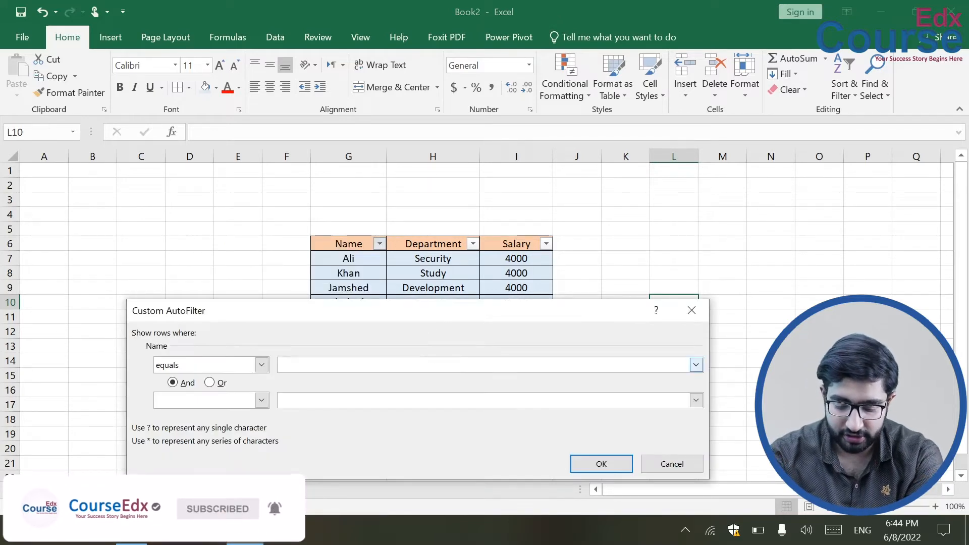
{"action": "type", "text": "Ahmad"}
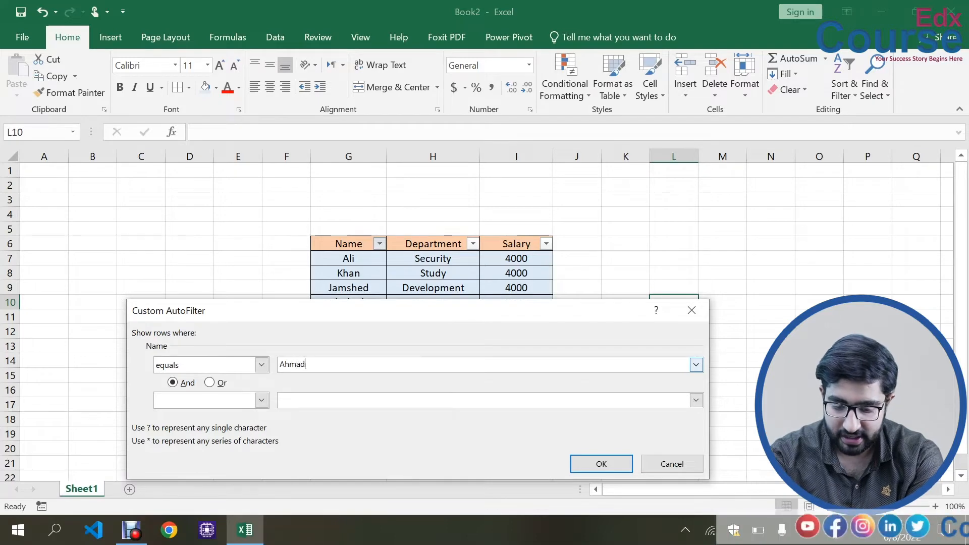
{"action": "key", "text": "Return"}
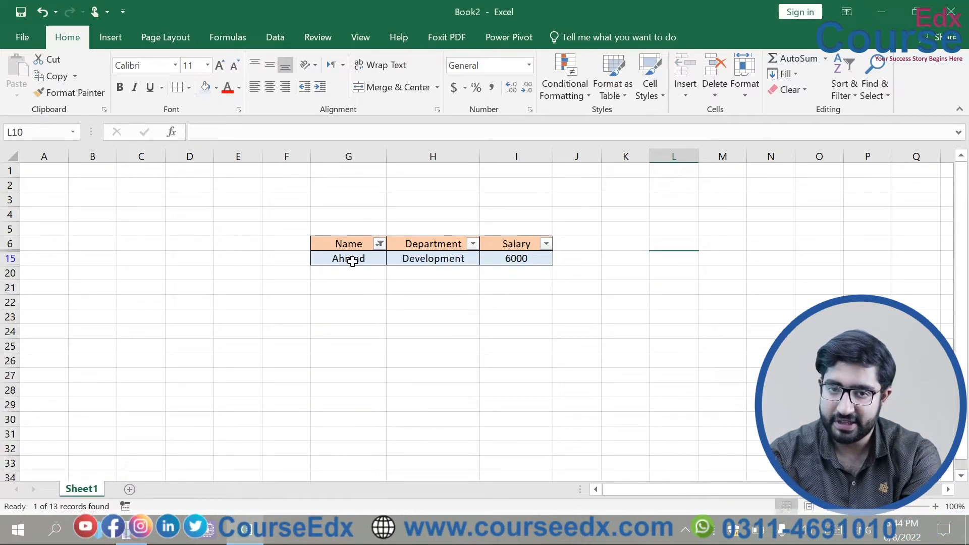
{"action": "left_click", "coordinate": [379, 244]}
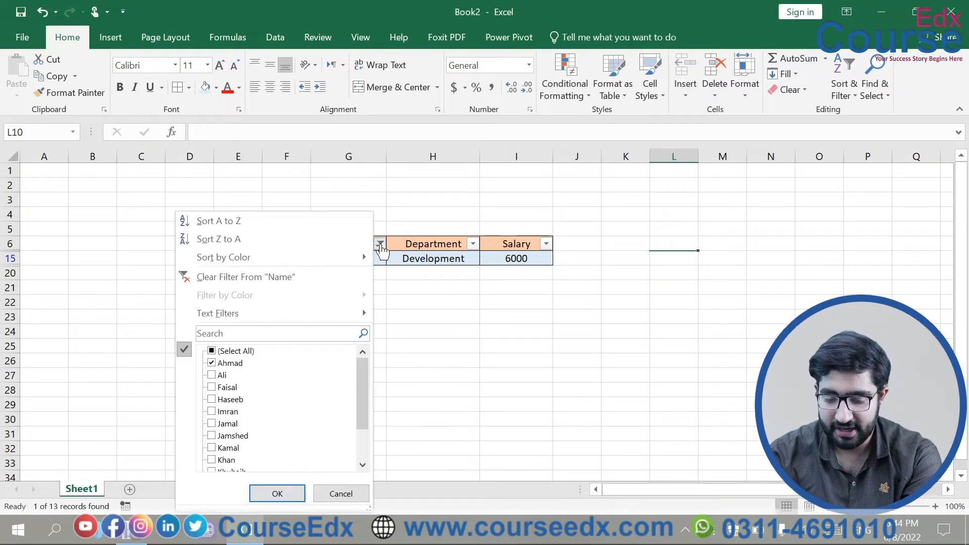
{"action": "left_click", "coordinate": [302, 279]}
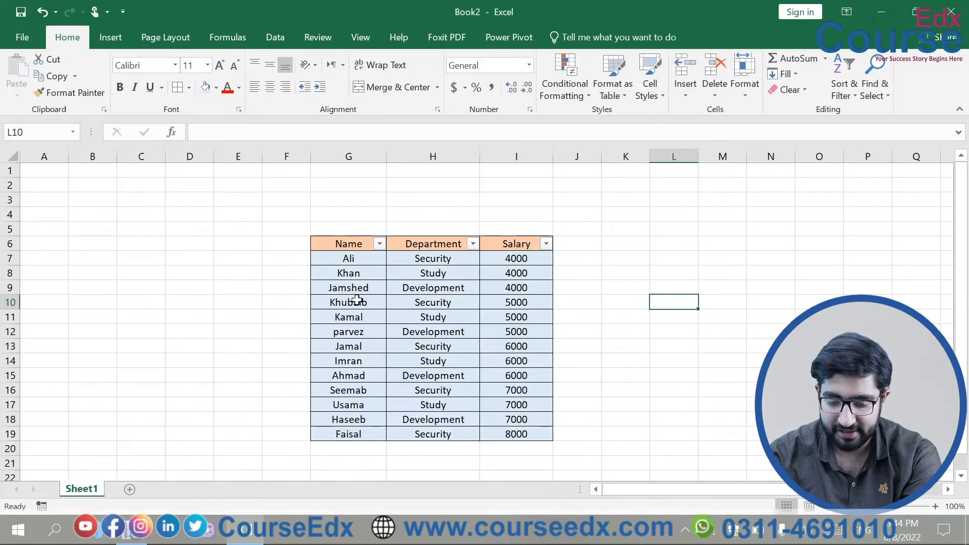
- Apply a Does Not Equal text filter to the Name column using the employee name in G15, and undo it
{"action": "left_click", "coordinate": [380, 244]}
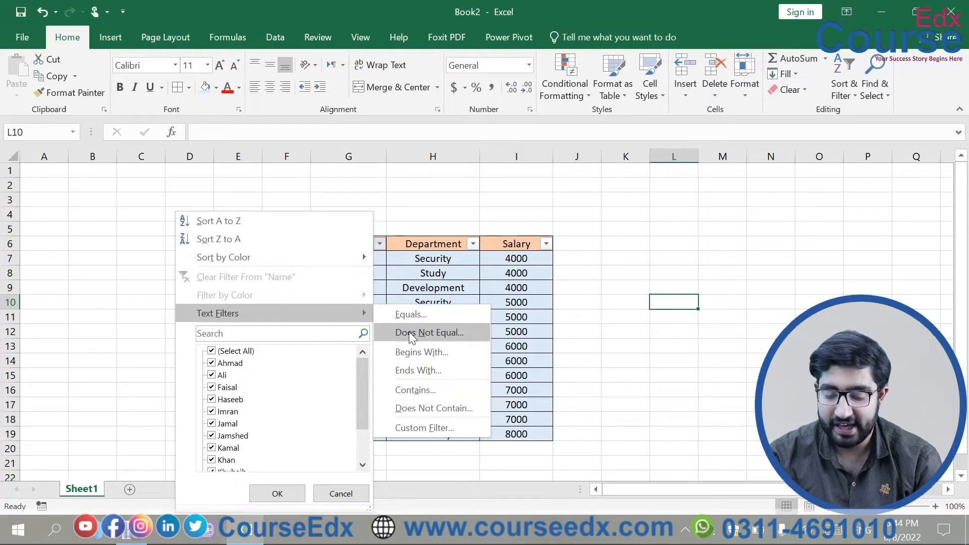
{"action": "left_click", "coordinate": [735, 358]}
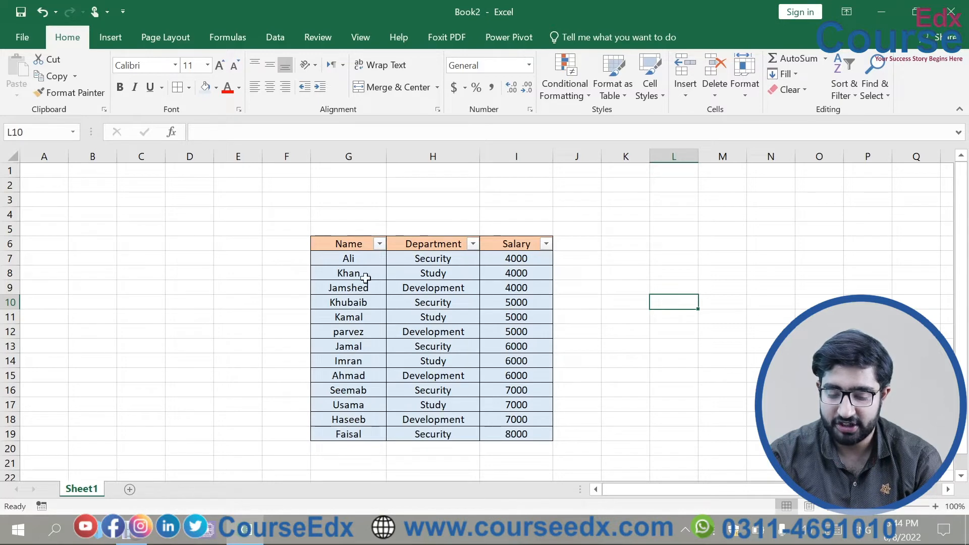
{"action": "left_click", "coordinate": [379, 244]}
{"action": "mouse_move", "coordinate": [282, 313]}
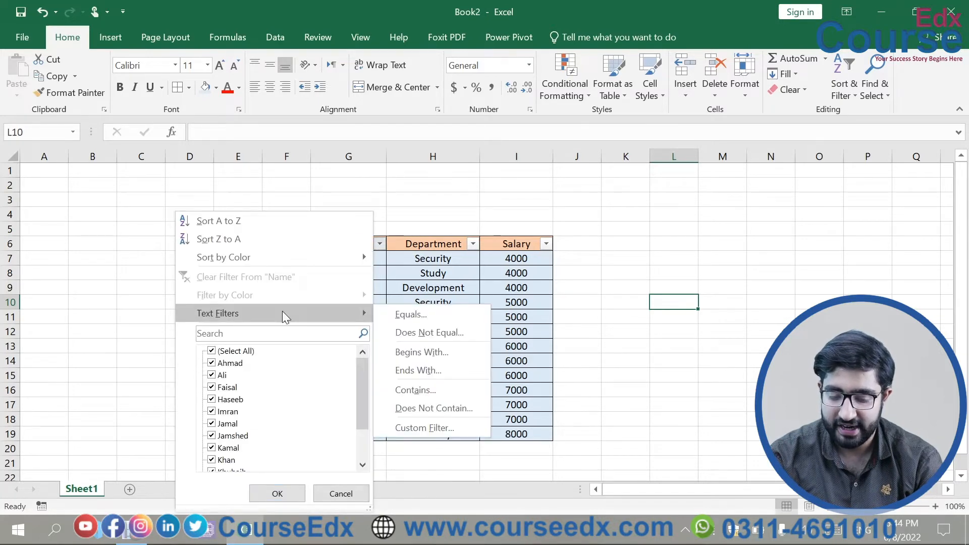
{"action": "left_click", "coordinate": [411, 333]}
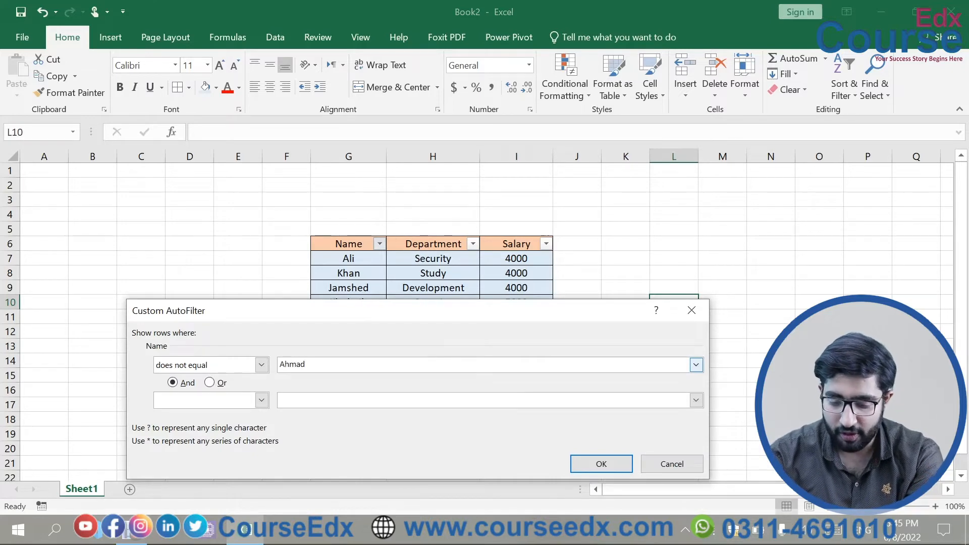
{"action": "left_click", "coordinate": [584, 463]}
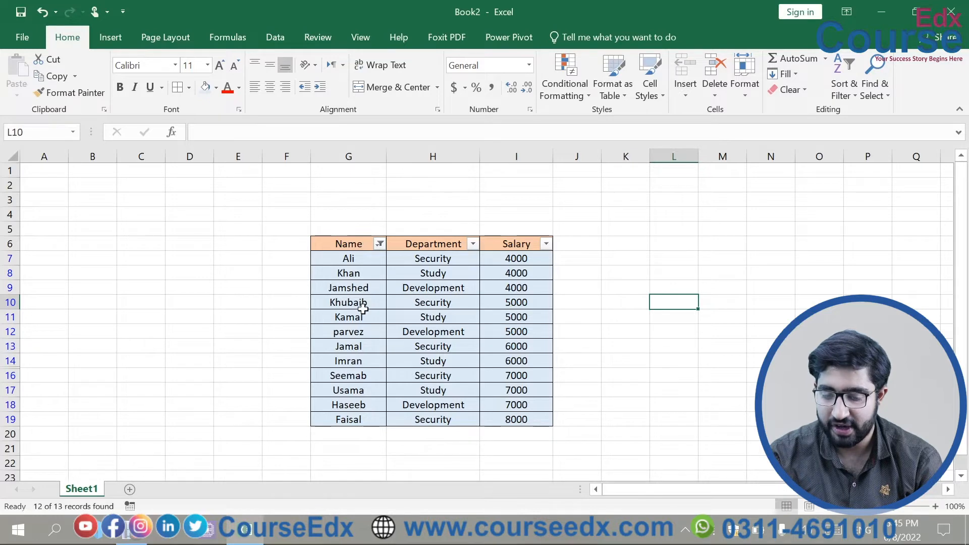
{"action": "key", "text": "ctrl+z"}
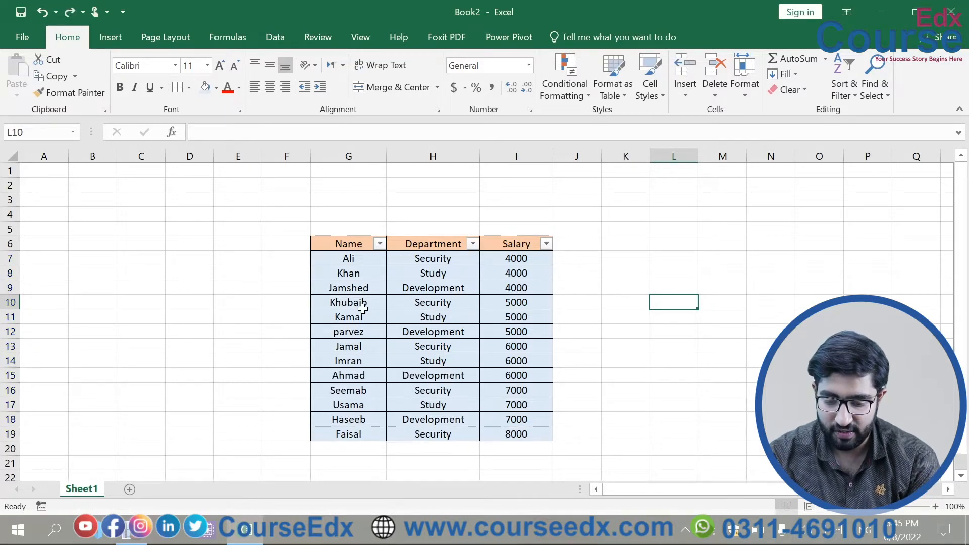
- Apply a Begins With text filter to the Name column for names starting with A, inspect the matching names, and undo it
{"action": "left_click", "coordinate": [379, 244]}
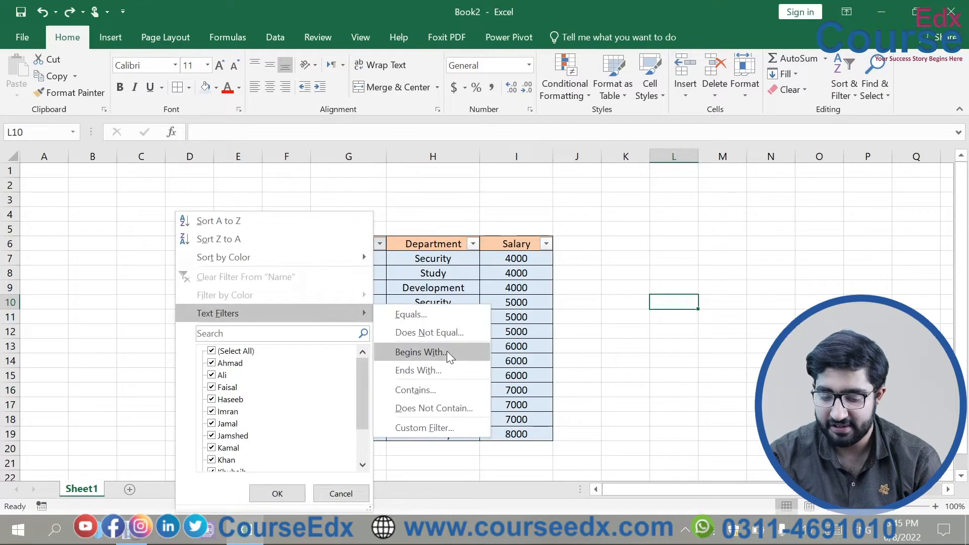
{"action": "left_click", "coordinate": [446, 352]}
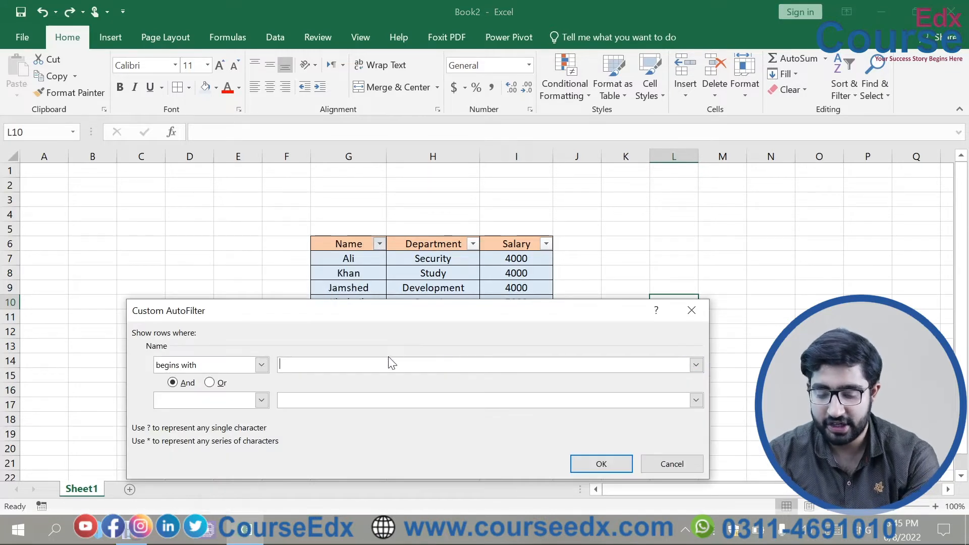
{"action": "left_click", "coordinate": [605, 462]}
{"action": "left_click", "coordinate": [355, 261]}
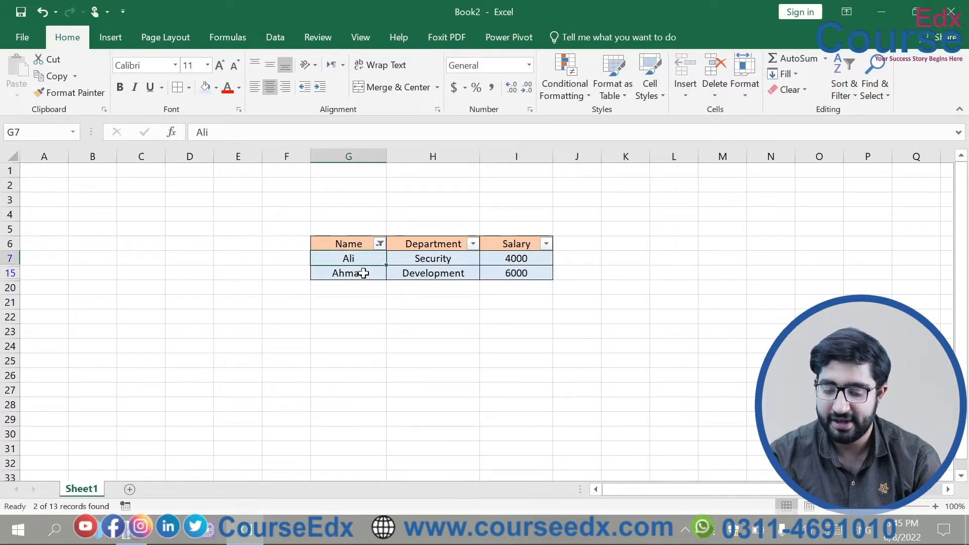
{"action": "left_click", "coordinate": [364, 273]}
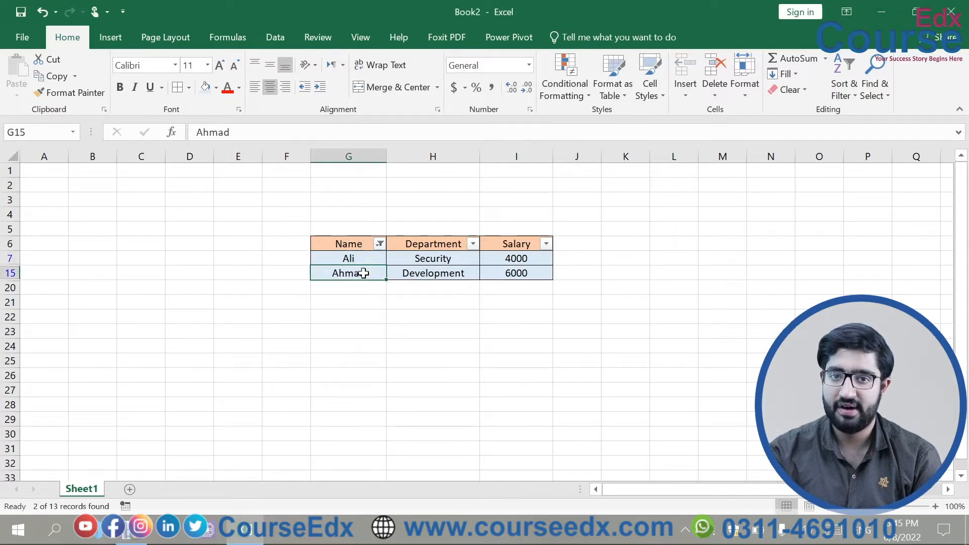
{"action": "key", "text": "ctrl+z"}
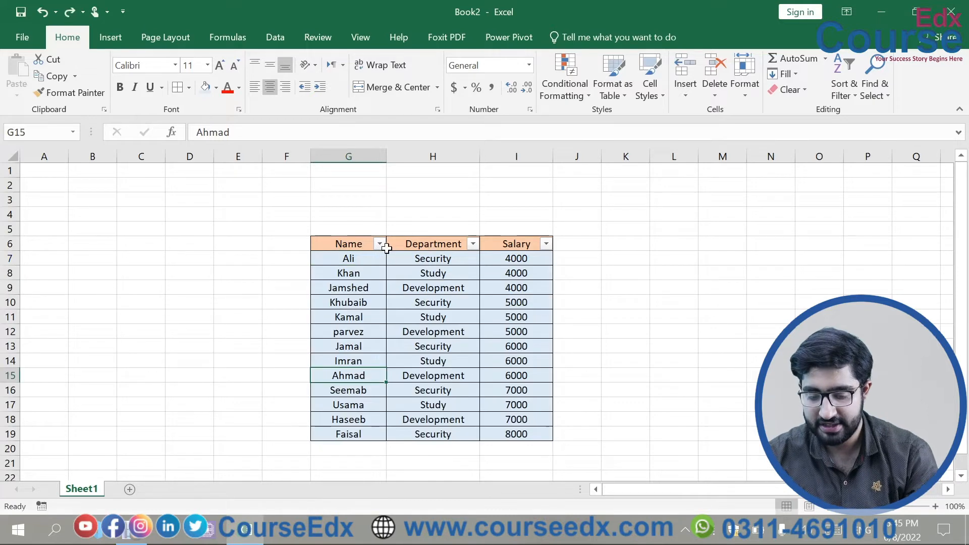
- Apply an Ends With text filter to the Name column for names ending in n, inspect the matching names, and undo it
{"action": "left_click", "coordinate": [380, 244]}
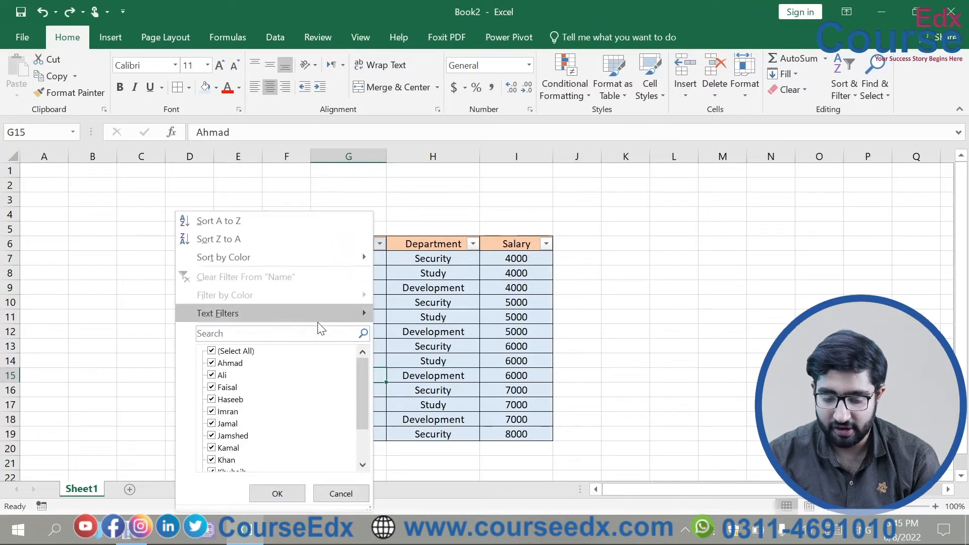
{"action": "mouse_move", "coordinate": [323, 317]}
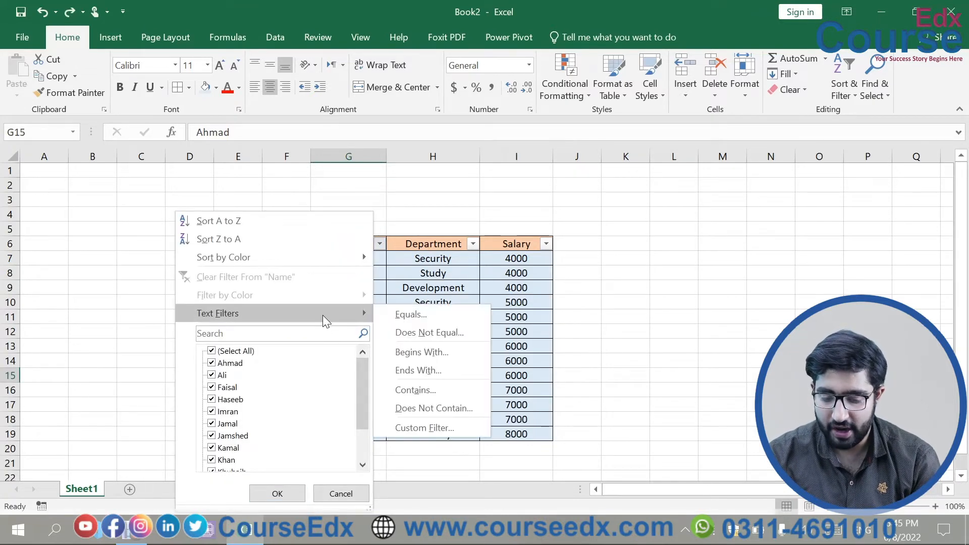
{"action": "left_click", "coordinate": [434, 365]}
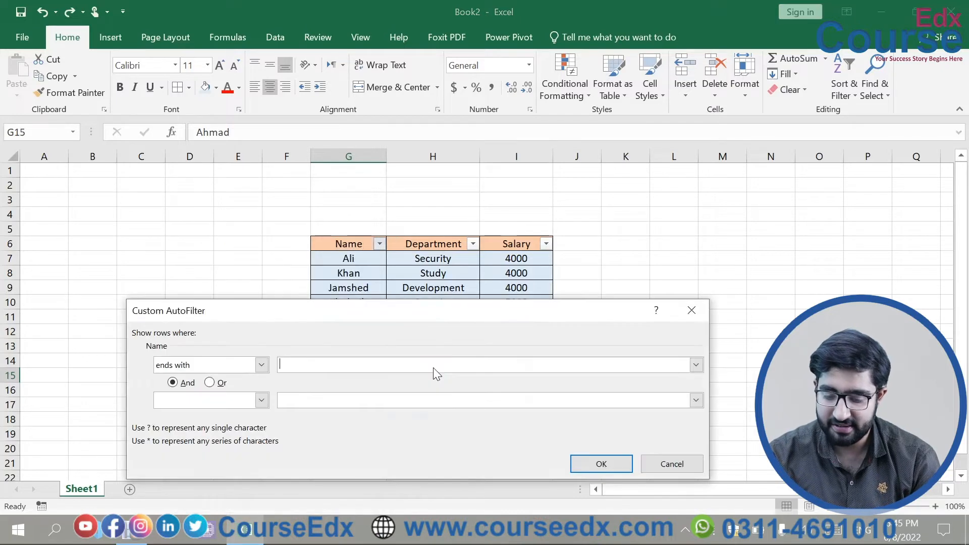
{"action": "type", "text": "n"}
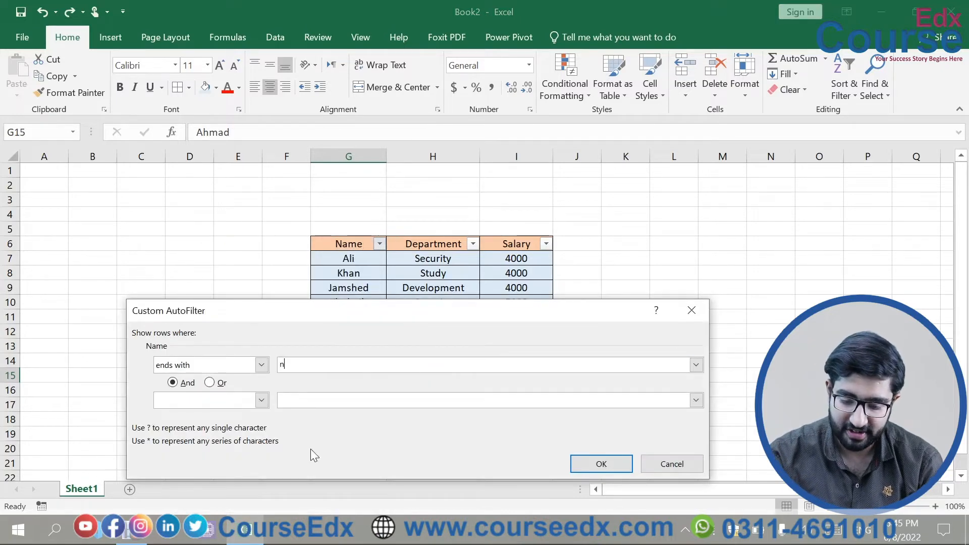
{"action": "left_click", "coordinate": [608, 467]}
{"action": "left_click", "coordinate": [377, 258]}
{"action": "left_click", "coordinate": [368, 274]}
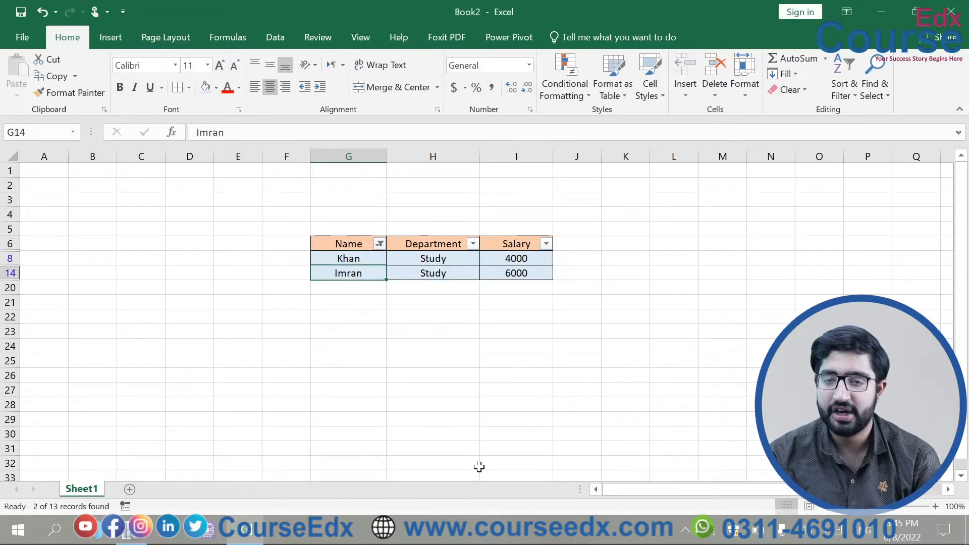
{"action": "key", "text": "ctrl+z"}
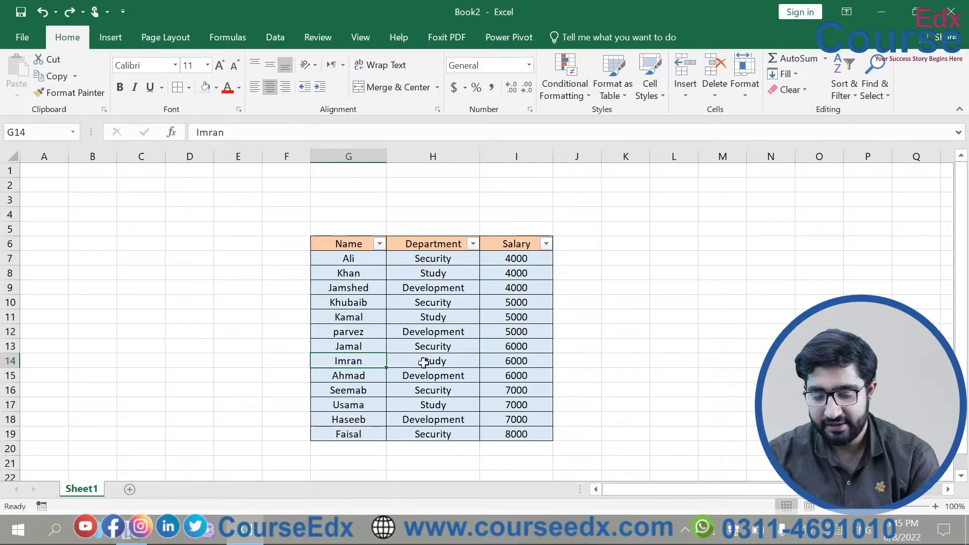
{"action": "left_click", "coordinate": [380, 244]}
{"action": "mouse_move", "coordinate": [337, 311]}
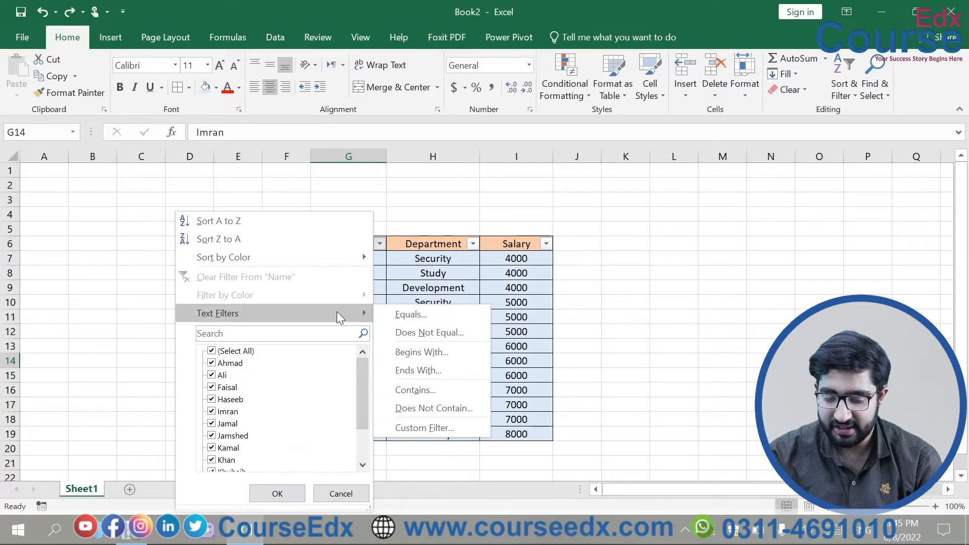
{"action": "left_click", "coordinate": [440, 393]}
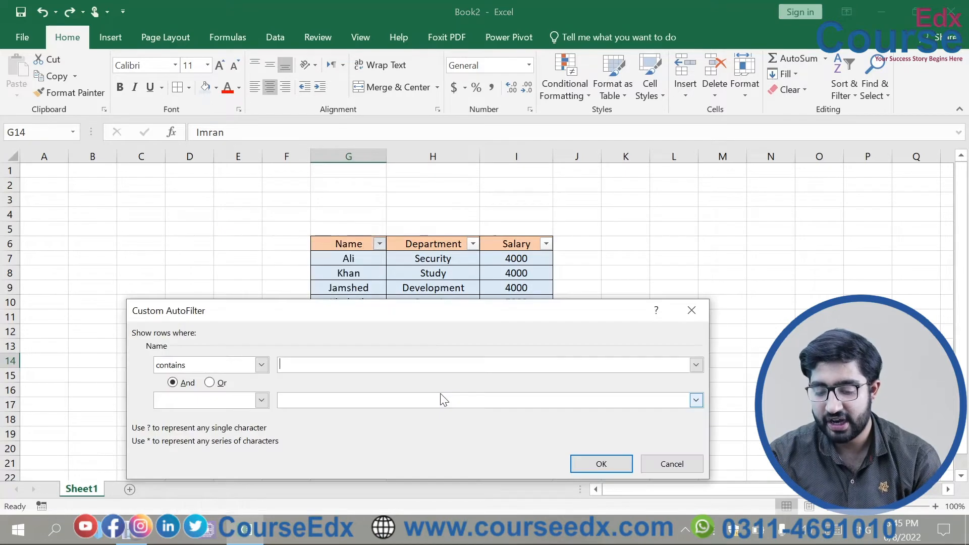
{"action": "left_click", "coordinate": [692, 310]}
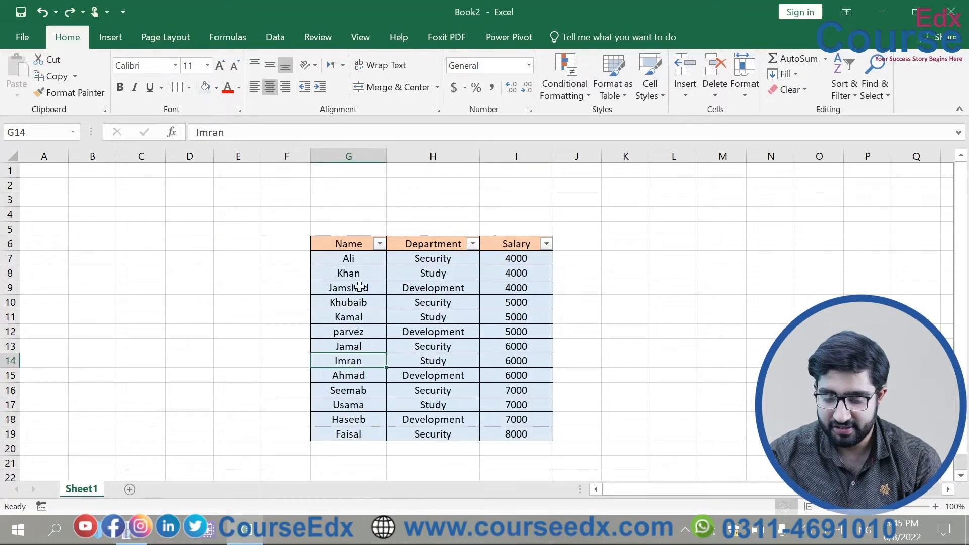
- Extend the employee name in G9 with the name from G7 as a second name, in lowercase
{"action": "left_click", "coordinate": [354, 288]}
{"action": "key", "text": "BackSpace"}
{"action": "type", "text": "JamshedA"}
{"action": "key", "text": "BackSpace"}
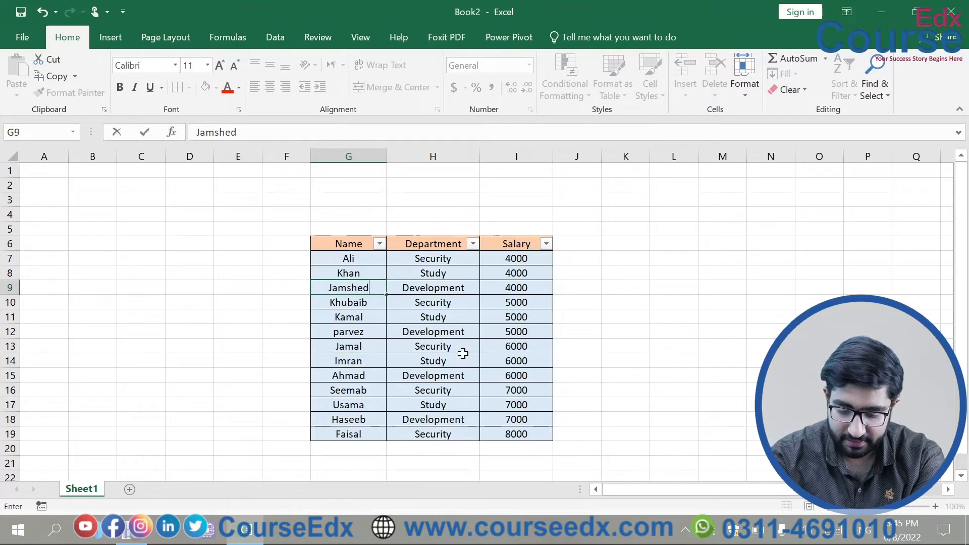
{"action": "type", "text": "ali"}
{"action": "key", "text": "Return"}
- Re-enter the employee name in G12 with a capital initial and the same lowercase second name as in G9
{"action": "key", "text": "Down"}
{"action": "key", "text": "Down"}
{"action": "type", "text": "Parvez"}
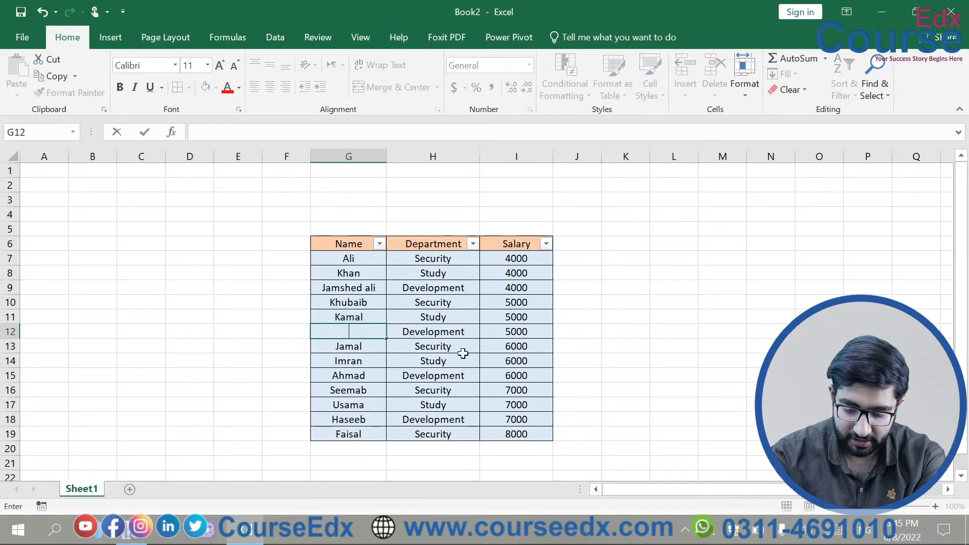
{"action": "type", "text": " Ali"}
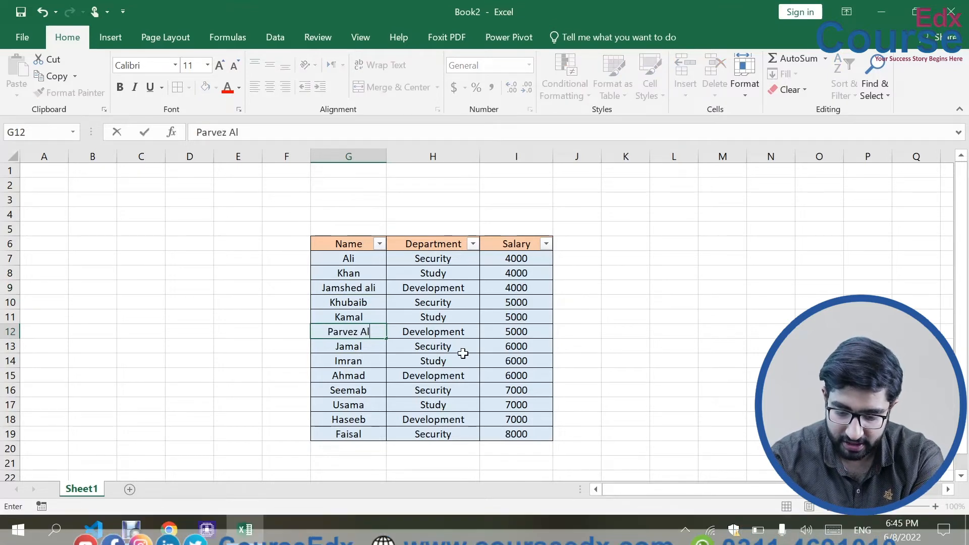
{"action": "key", "text": "BackSpace"}
{"action": "key", "text": "BackSpace"}
{"action": "key", "text": "BackSpace"}
{"action": "type", "text": "ali"}
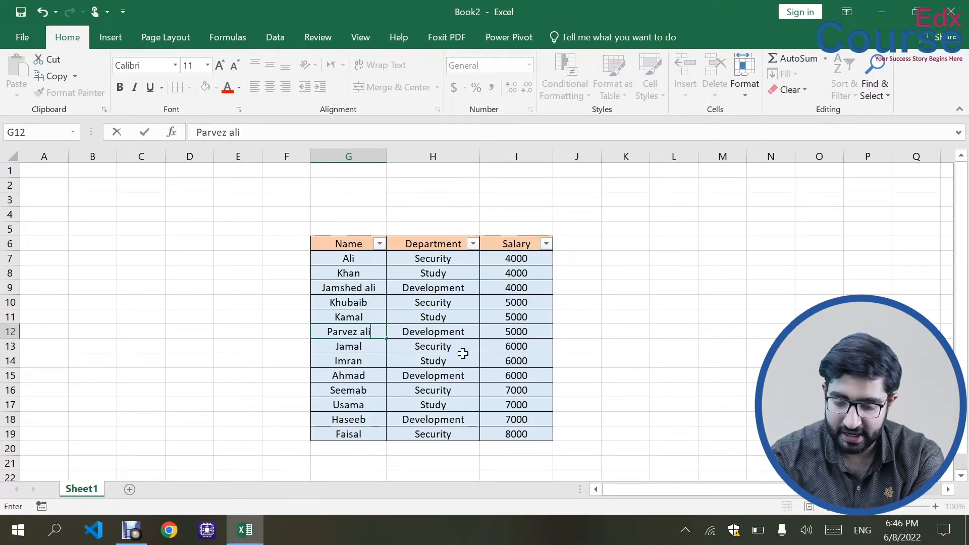
{"action": "left_click", "coordinate": [548, 344]}
{"action": "left_click", "coordinate": [595, 332]}
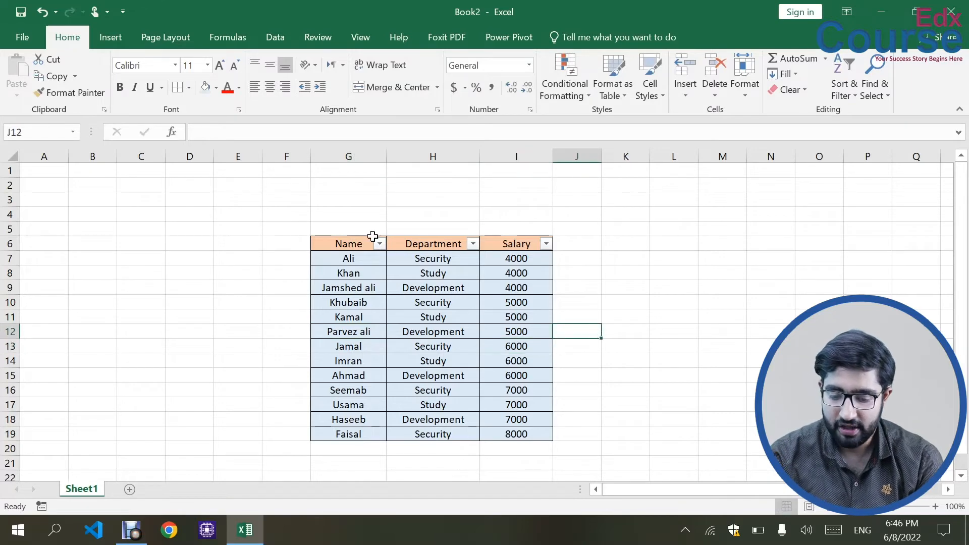
- Apply a Contains text filter to the Name column using the employee name in G7, and undo it
{"action": "left_click", "coordinate": [348, 246]}
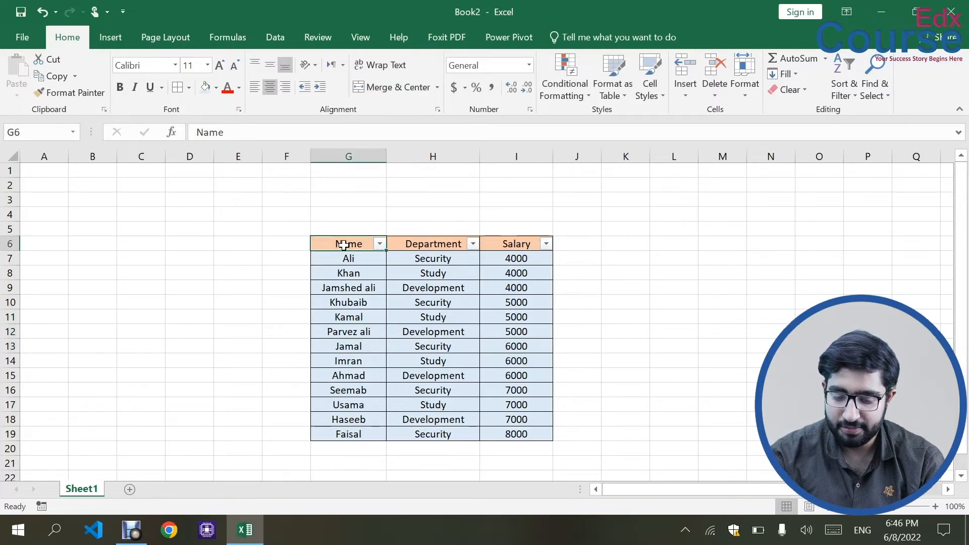
{"action": "left_click_drag", "start_coordinate": [343, 245], "coordinate": [510, 433]}
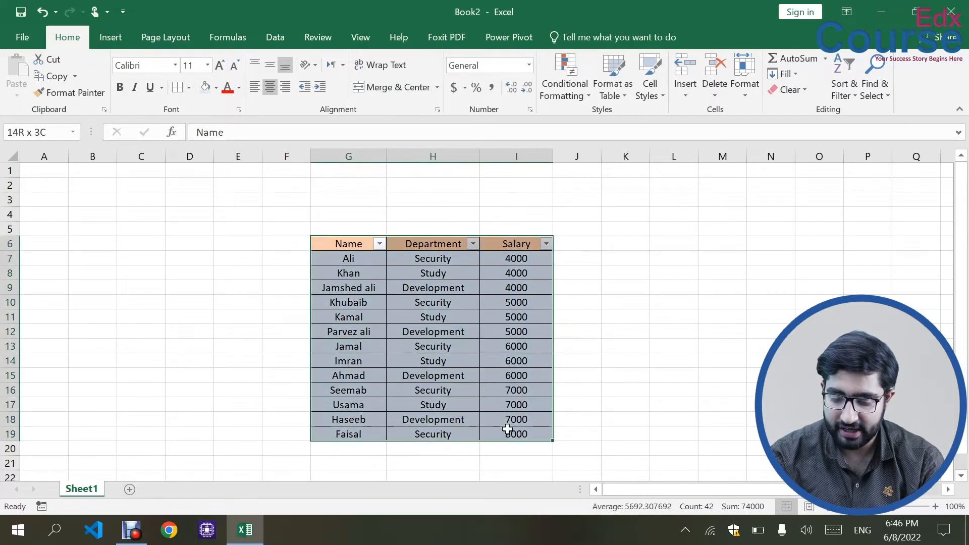
{"action": "left_click", "coordinate": [380, 245]}
{"action": "mouse_move", "coordinate": [317, 311]}
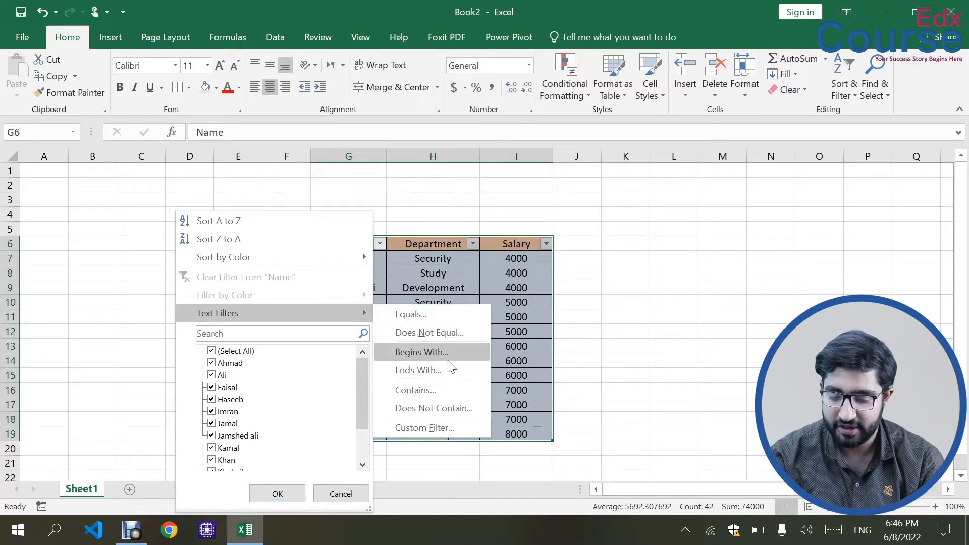
{"action": "left_click", "coordinate": [450, 389]}
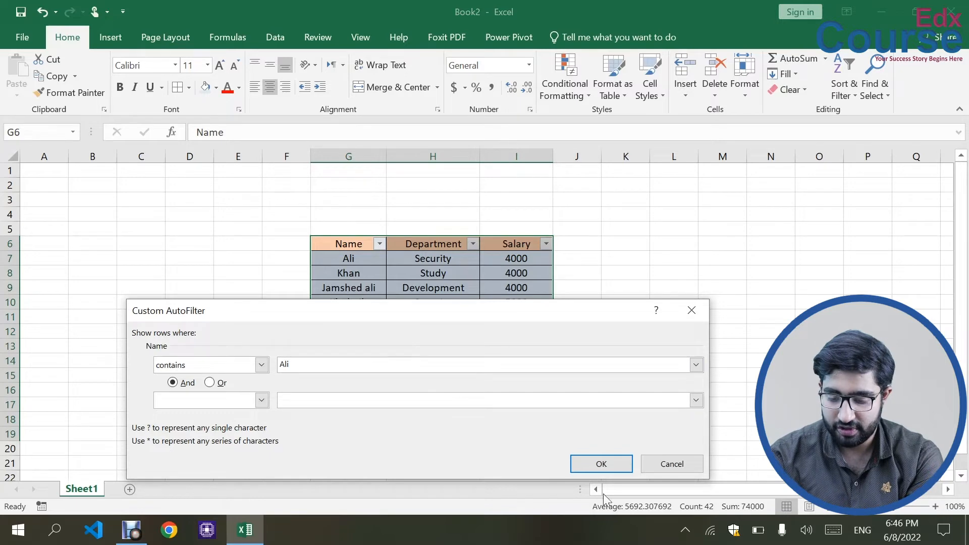
{"action": "left_click", "coordinate": [601, 463]}
{"action": "left_click", "coordinate": [669, 312]}
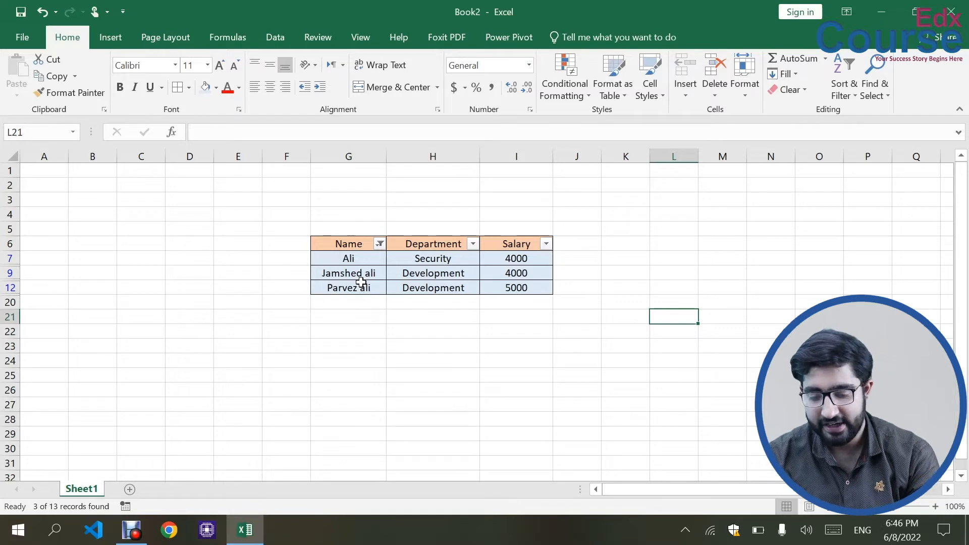
{"action": "key", "text": "ctrl+z"}
- Apply a Does Not Contain text filter to the Name column using the employee name in G7, inspect the remaining names, and undo it
{"action": "left_click", "coordinate": [380, 243]}
{"action": "mouse_move", "coordinate": [354, 315]}
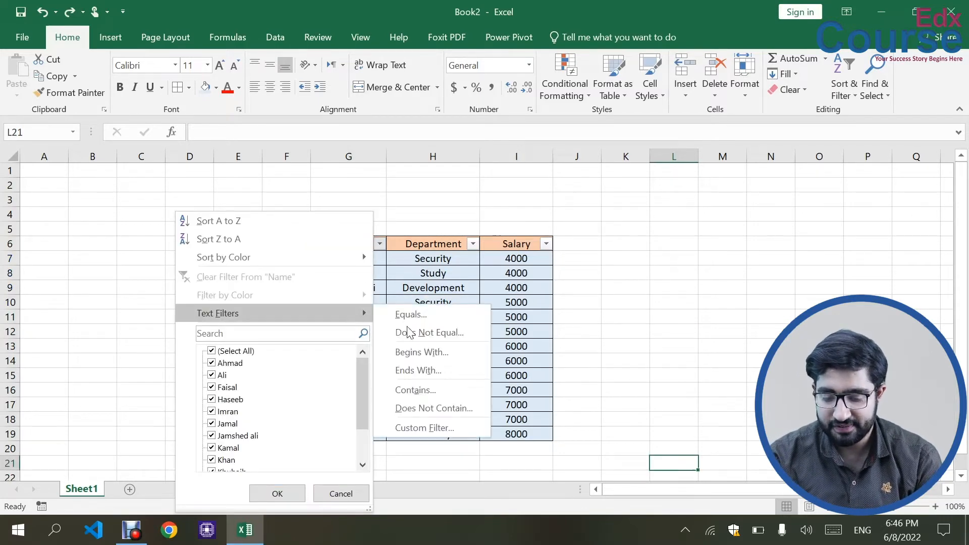
{"action": "left_click", "coordinate": [446, 409]}
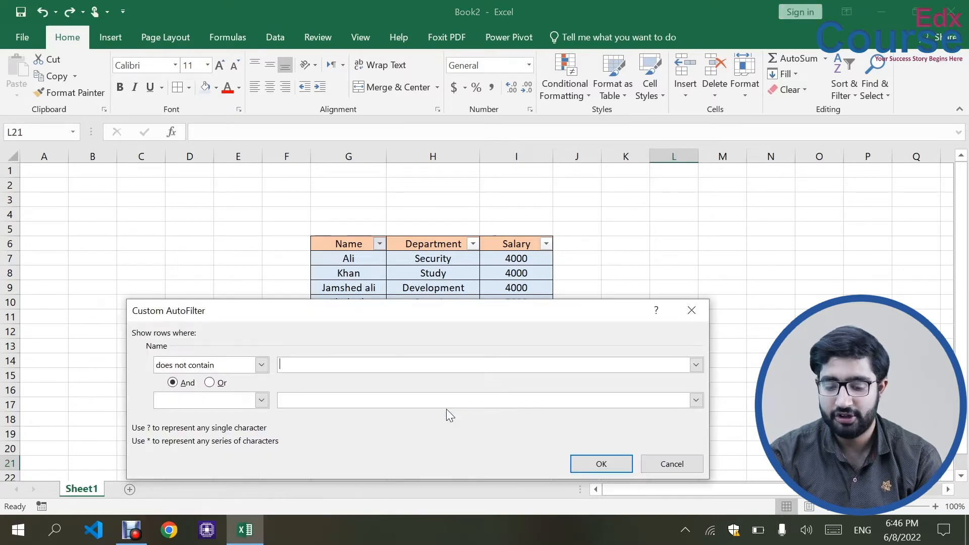
{"action": "type", "text": "Ali"}
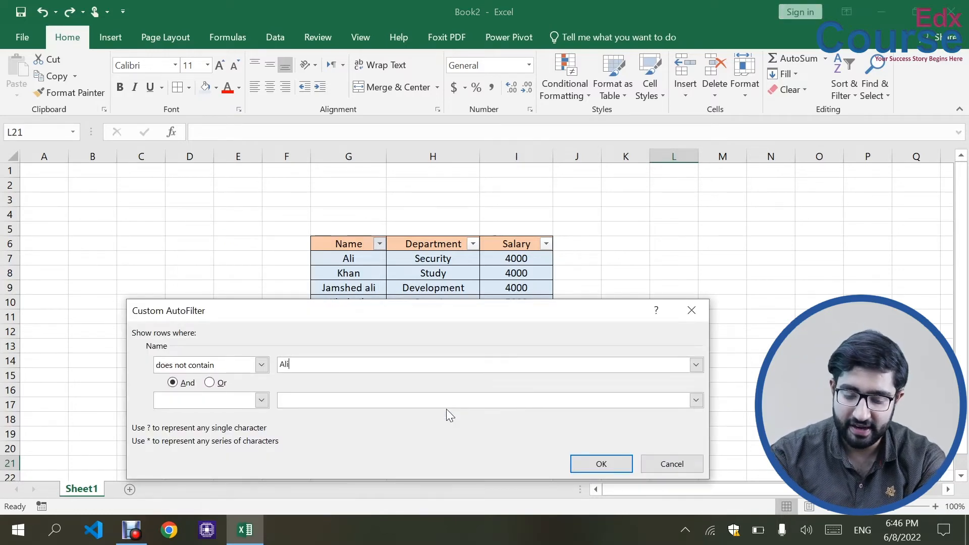
{"action": "left_click", "coordinate": [602, 464]}
{"action": "left_click", "coordinate": [677, 377]}
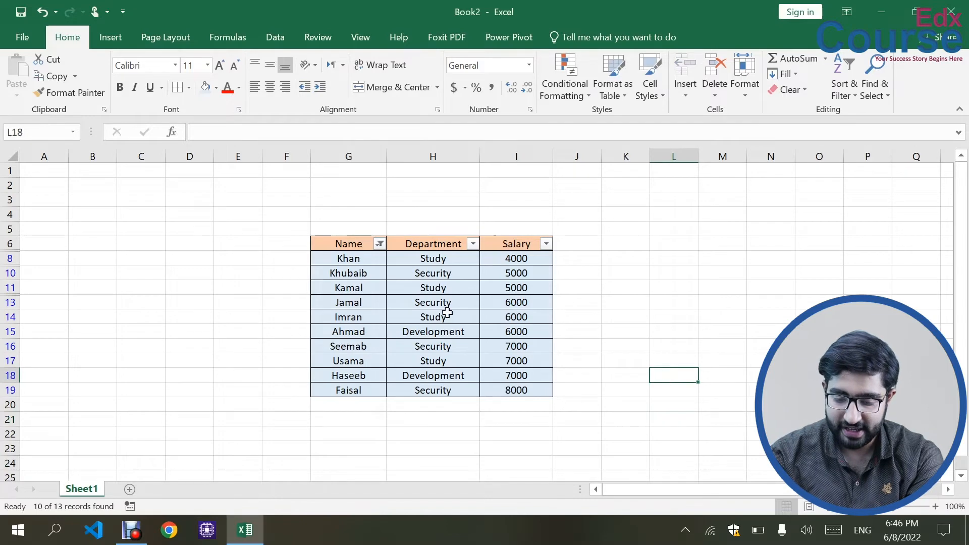
{"action": "left_click_drag", "start_coordinate": [360, 257], "coordinate": [348, 393]}
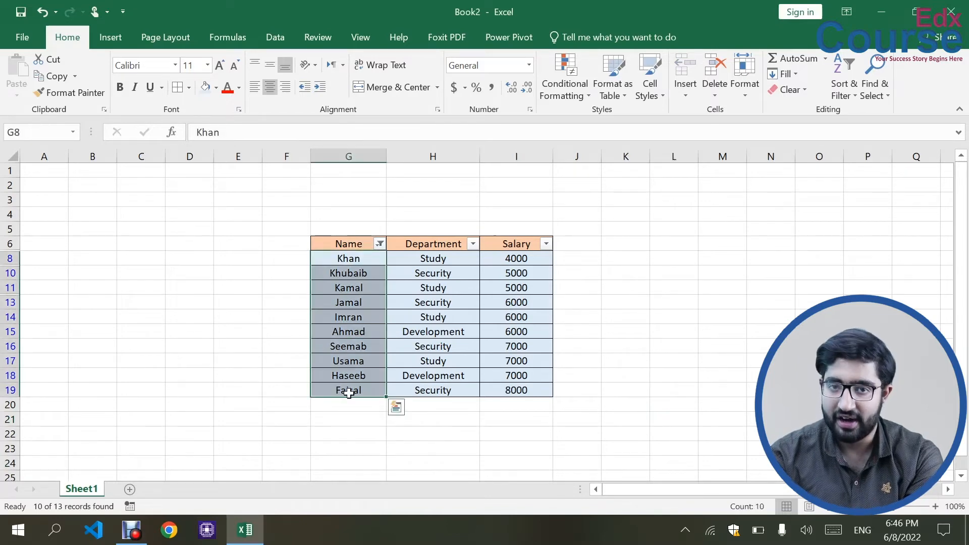
{"action": "key", "text": "ctrl+z"}
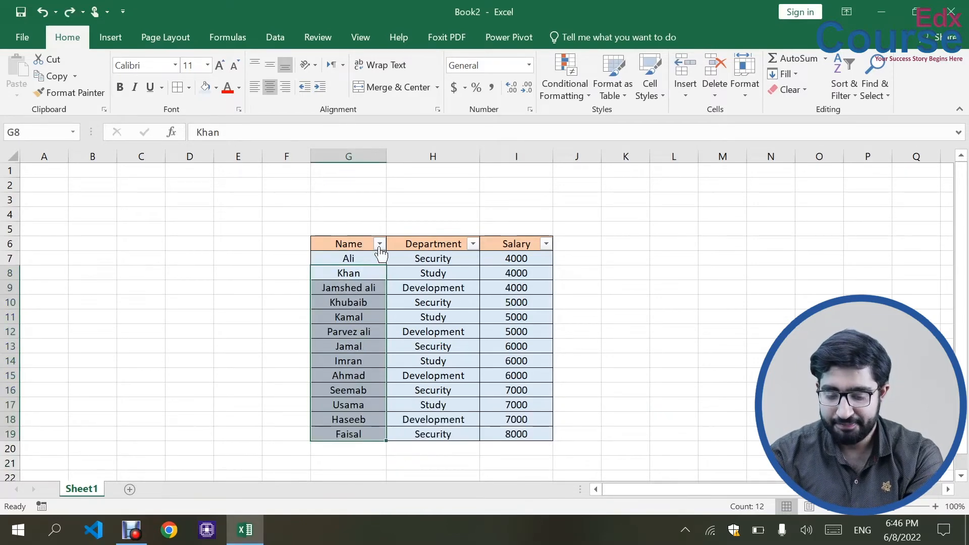
- Compare the text filter options of the Name column with the number filter options of the Salary column
{"action": "left_click", "coordinate": [380, 243]}
{"action": "mouse_move", "coordinate": [323, 313]}
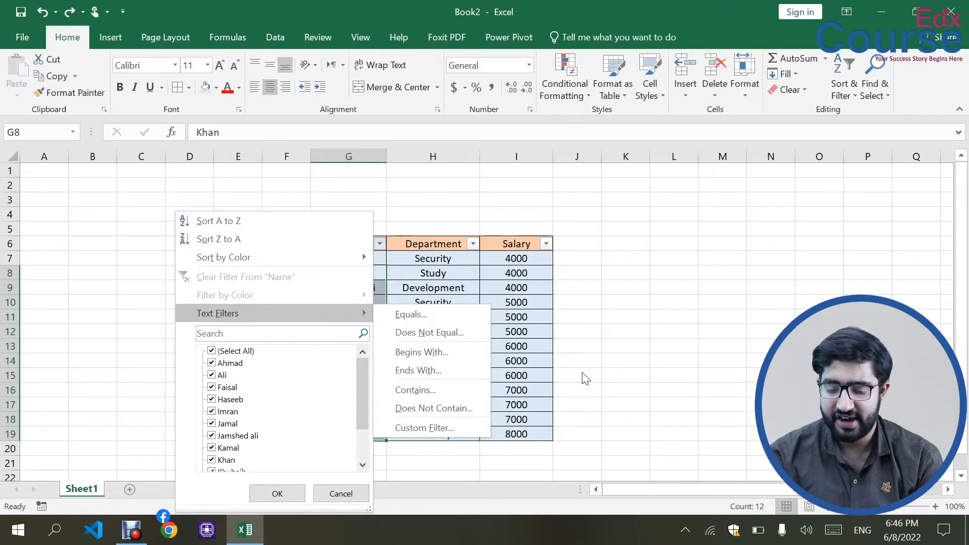
{"action": "left_click", "coordinate": [691, 376]}
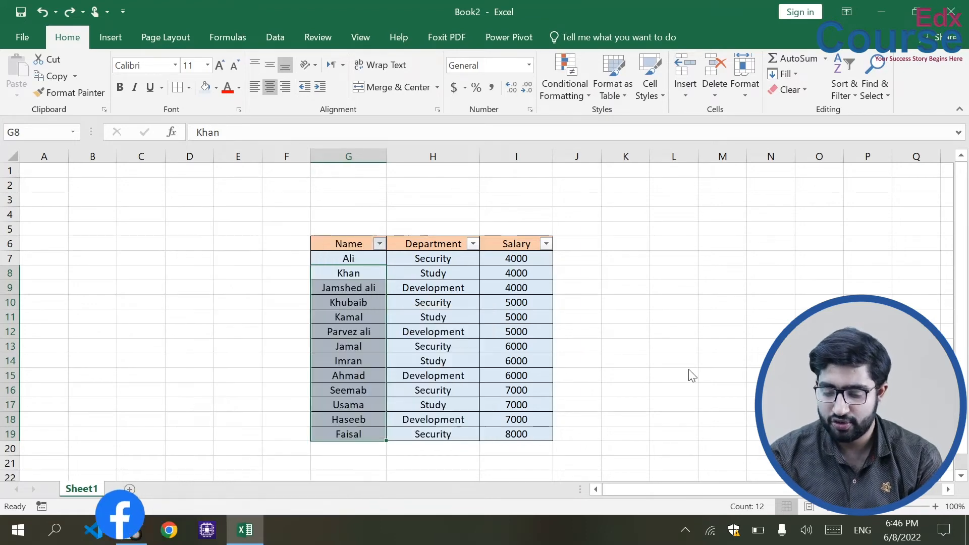
{"action": "left_click", "coordinate": [512, 288]}
{"action": "left_click_drag", "start_coordinate": [348, 258], "coordinate": [364, 435]}
{"action": "left_click", "coordinate": [546, 243]}
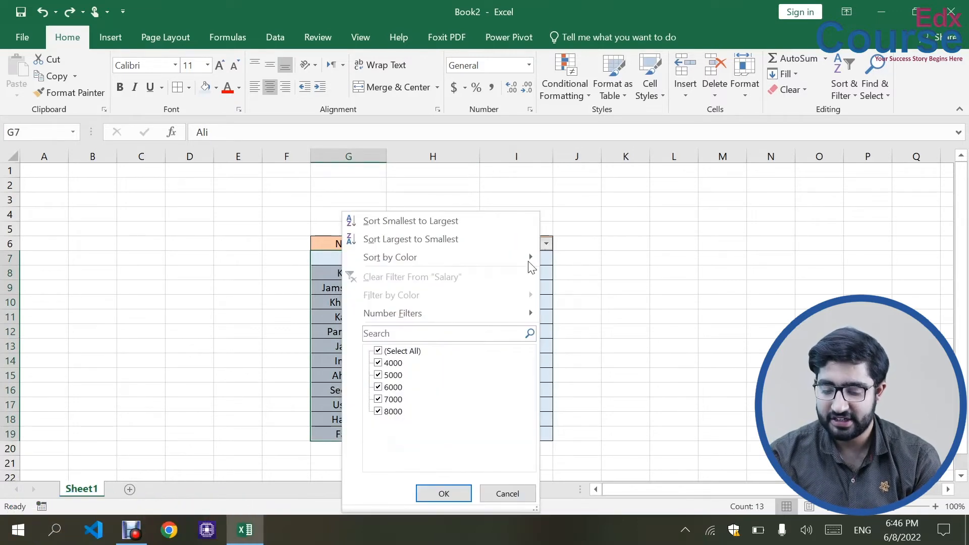
{"action": "mouse_move", "coordinate": [476, 317]}
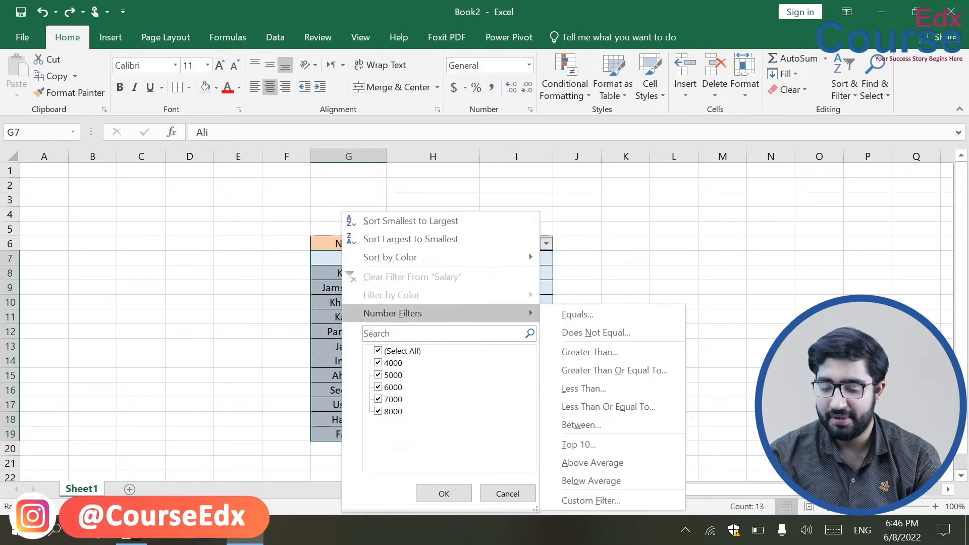
{"action": "left_click", "coordinate": [781, 321]}
{"action": "left_click", "coordinate": [782, 321]}
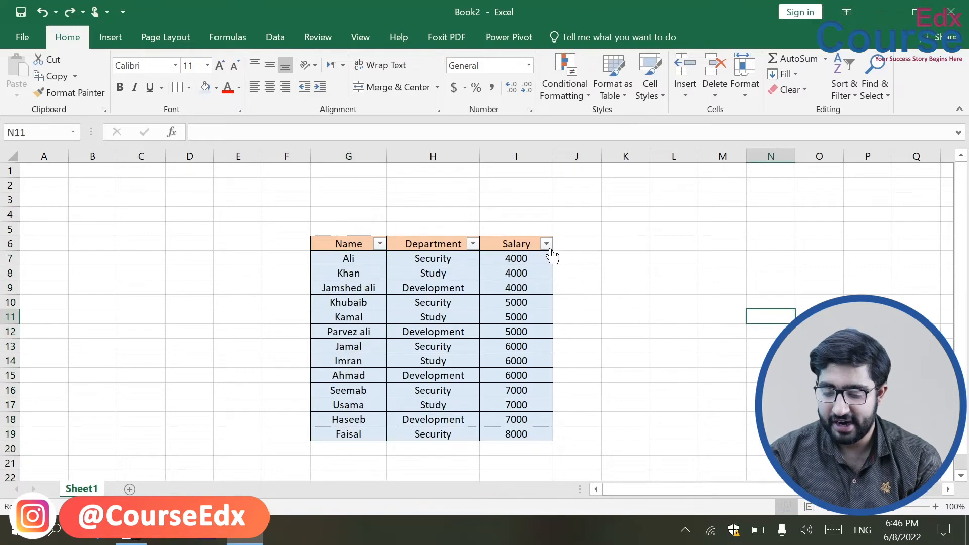
- Apply an Equals number filter of 4000 to the Salary column, and undo it
{"action": "left_click", "coordinate": [547, 245]}
{"action": "mouse_move", "coordinate": [479, 315]}
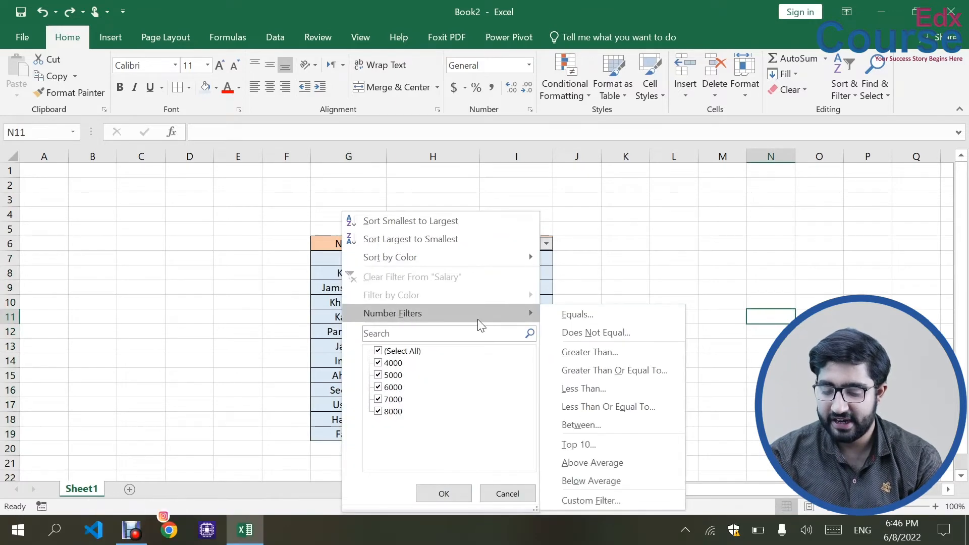
{"action": "left_click", "coordinate": [622, 321]}
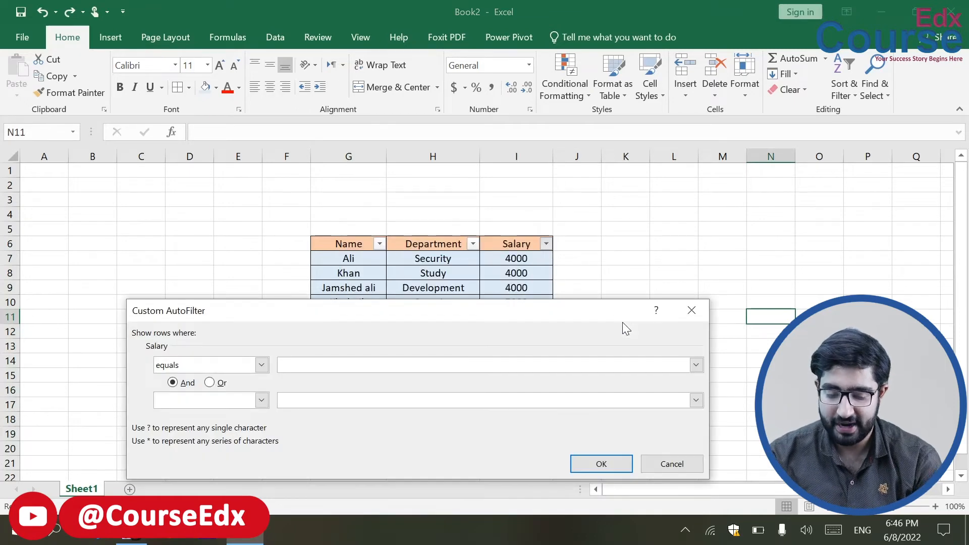
{"action": "type", "text": "4000"}
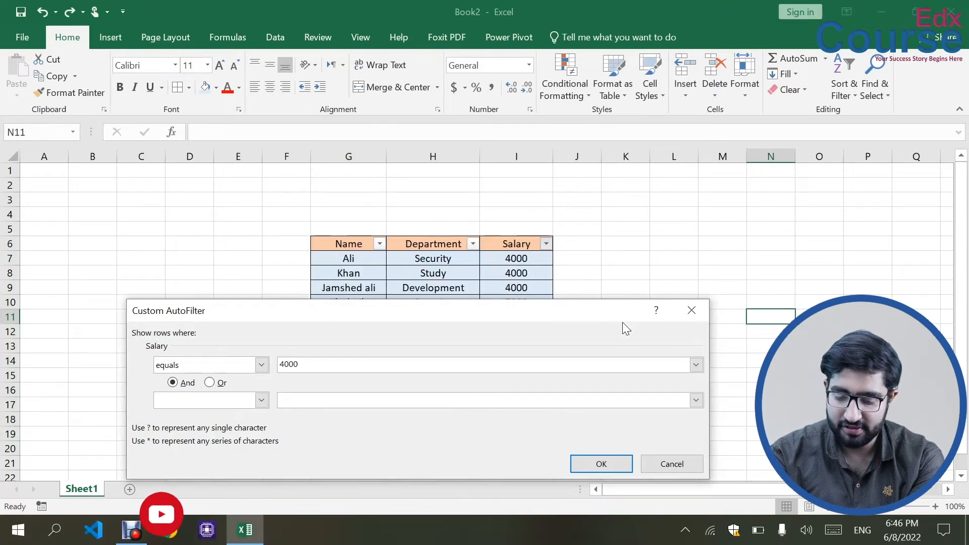
{"action": "key", "text": "Return"}
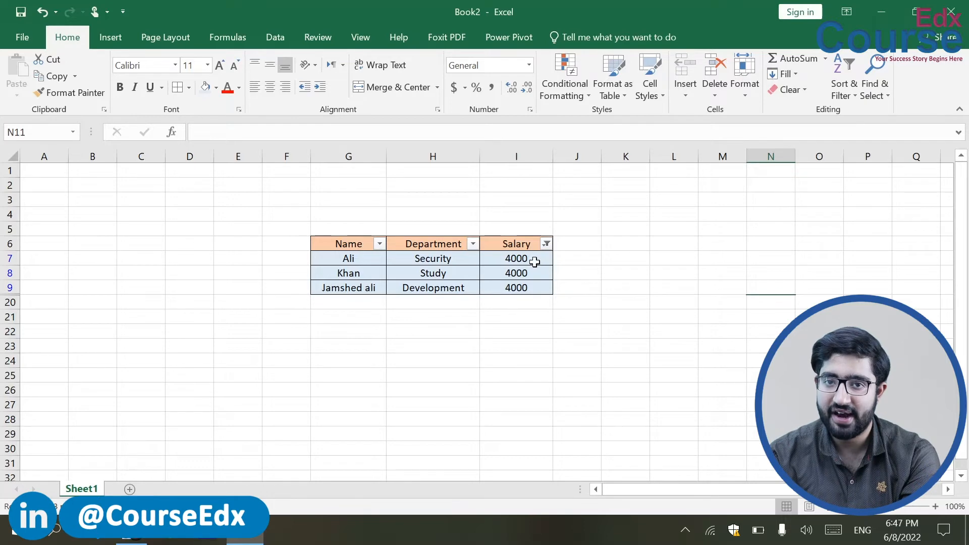
{"action": "key", "text": "ctrl+z"}
- Apply a Does Not Equal number filter of 4000 to the Salary column, and undo it
{"action": "left_click", "coordinate": [546, 244]}
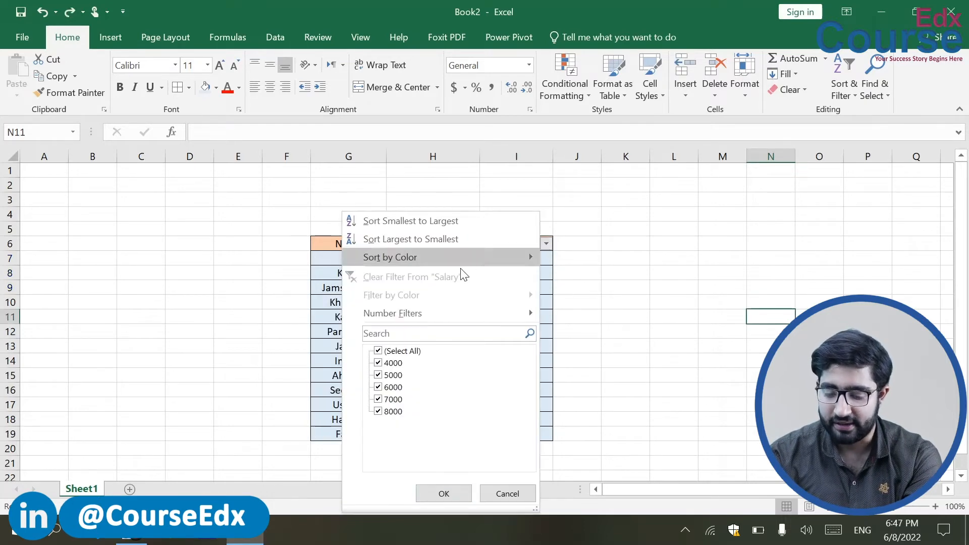
{"action": "mouse_move", "coordinate": [423, 314]}
{"action": "left_click", "coordinate": [565, 326]}
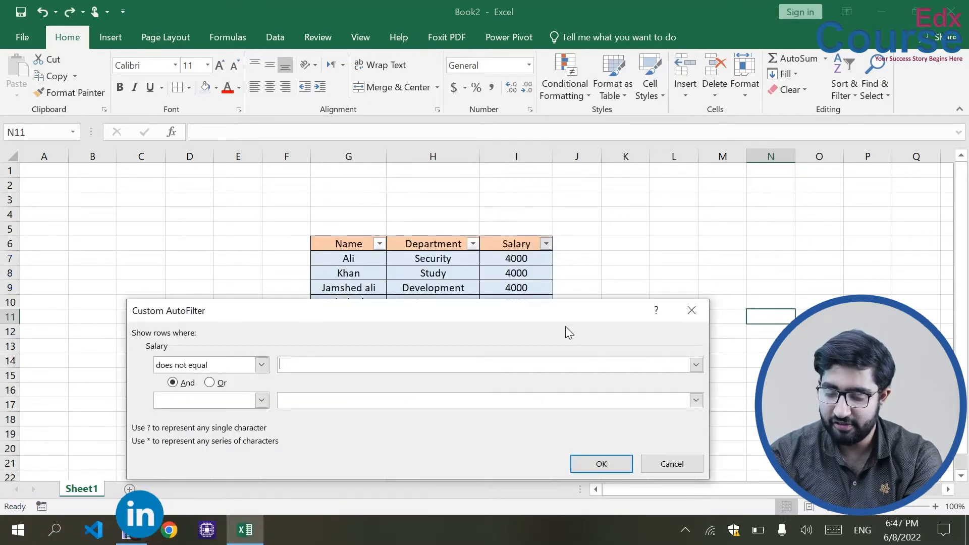
{"action": "type", "text": "4000"}
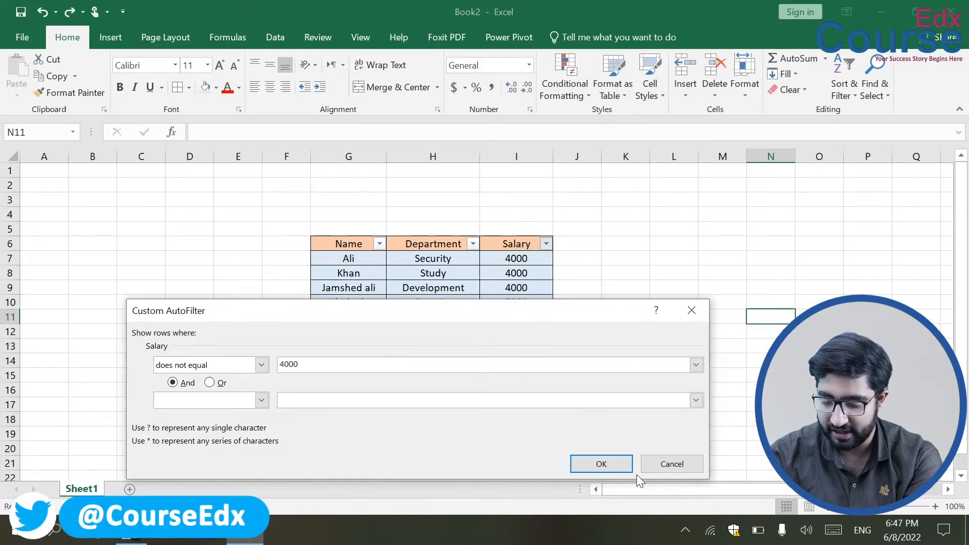
{"action": "left_click", "coordinate": [585, 463]}
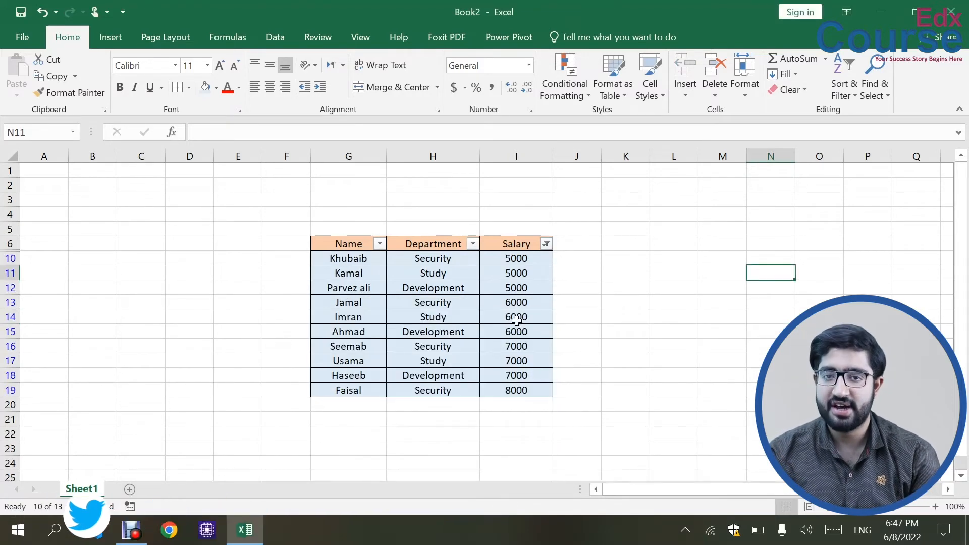
{"action": "key", "text": "ctrl+z"}
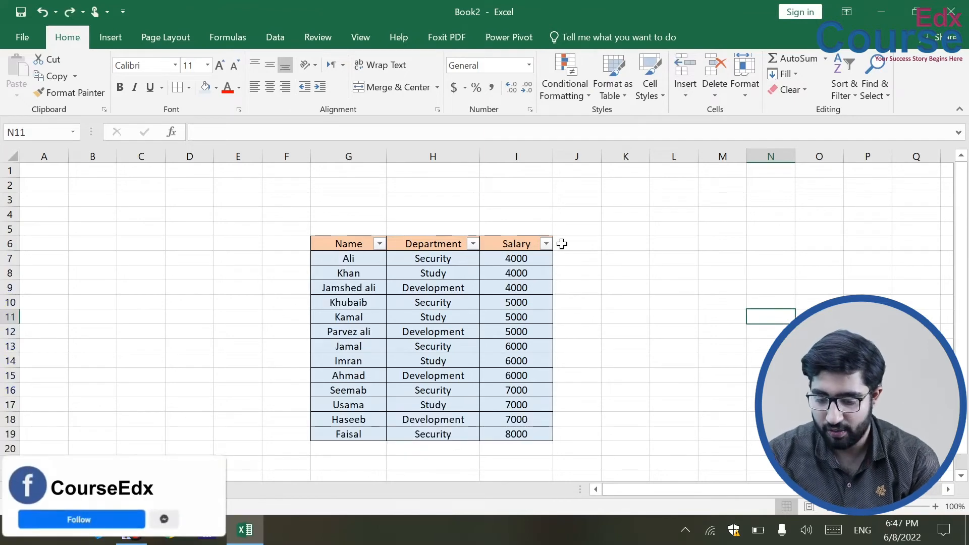
- Apply a Greater Than number filter of 5000 to the Salary column, and undo it
{"action": "left_click", "coordinate": [547, 245]}
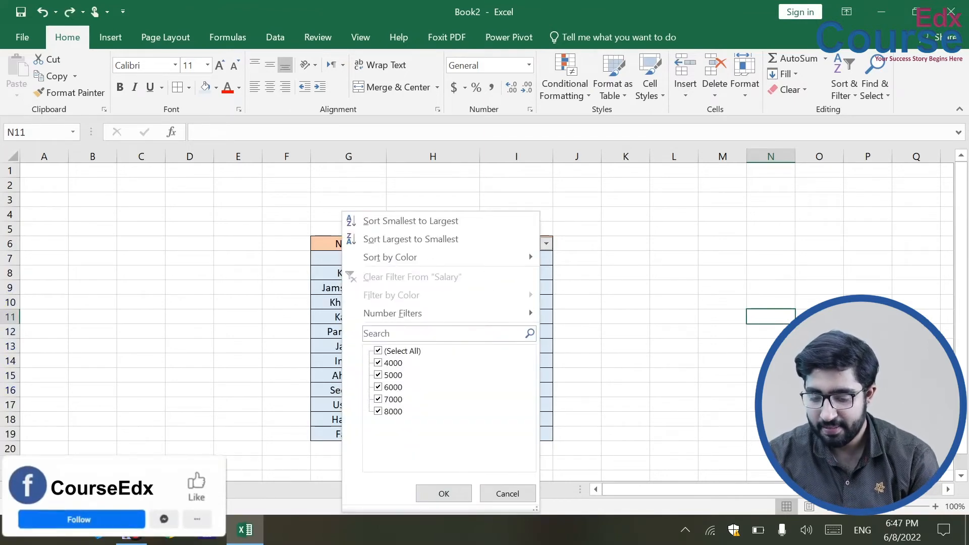
{"action": "mouse_move", "coordinate": [477, 322]}
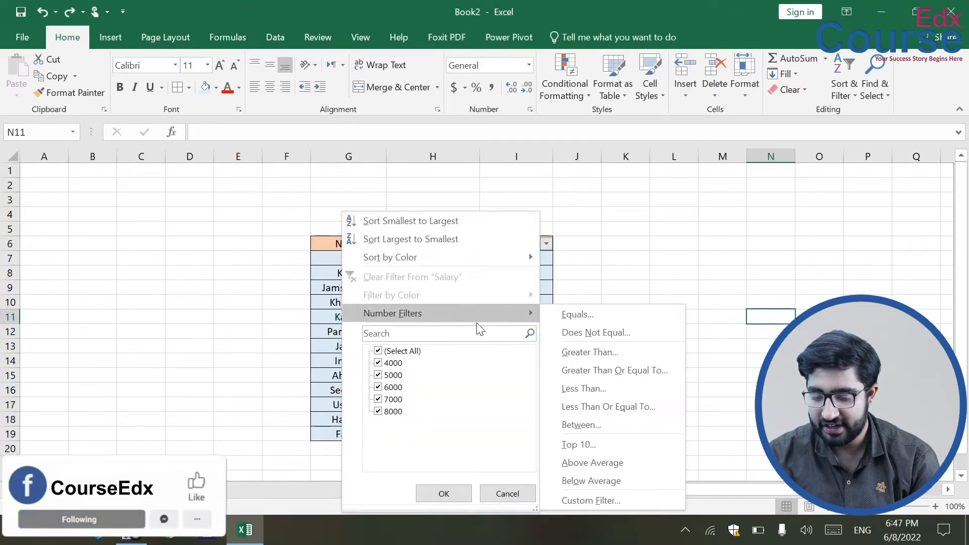
{"action": "left_click", "coordinate": [583, 353]}
{"action": "left_click_drag", "start_coordinate": [519, 311], "coordinate": [727, 346]}
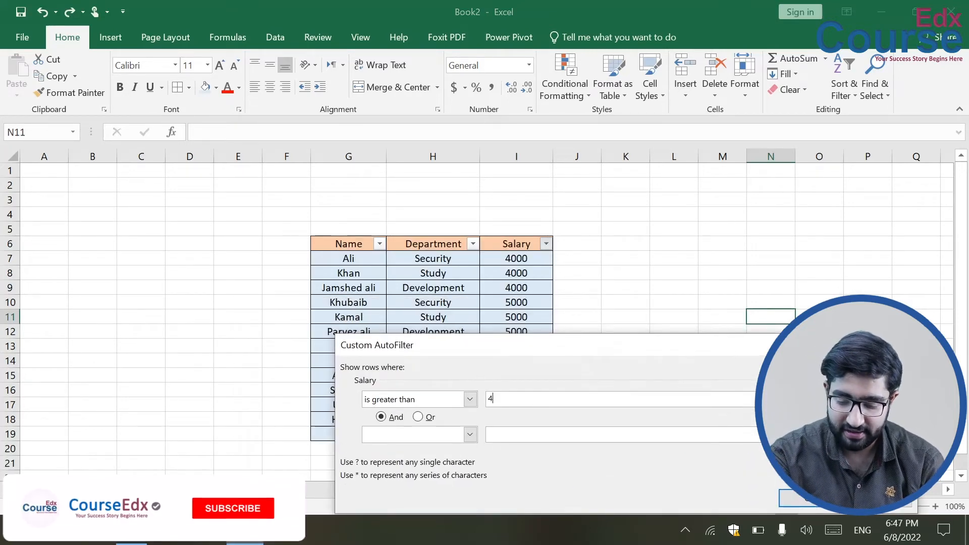
{"action": "type", "text": "5000"}
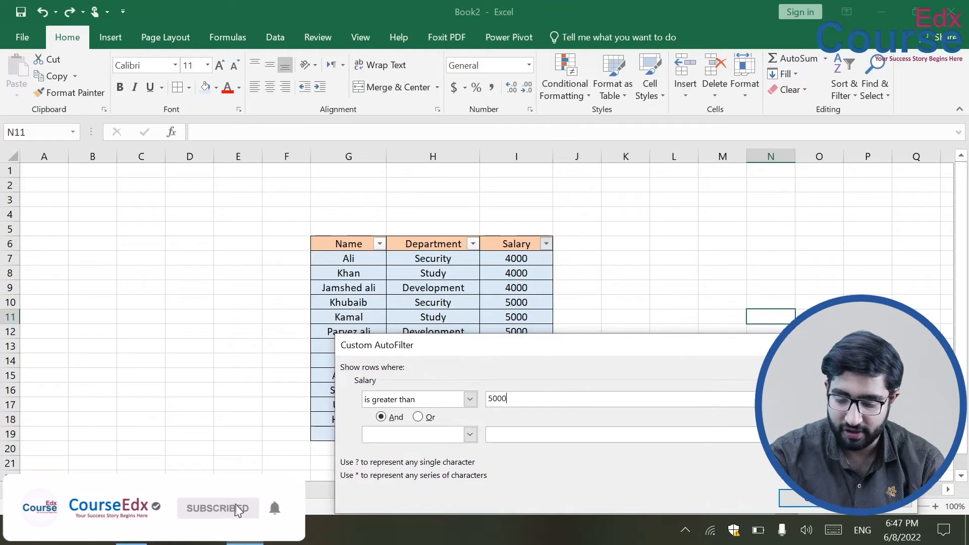
{"action": "key", "text": "Return"}
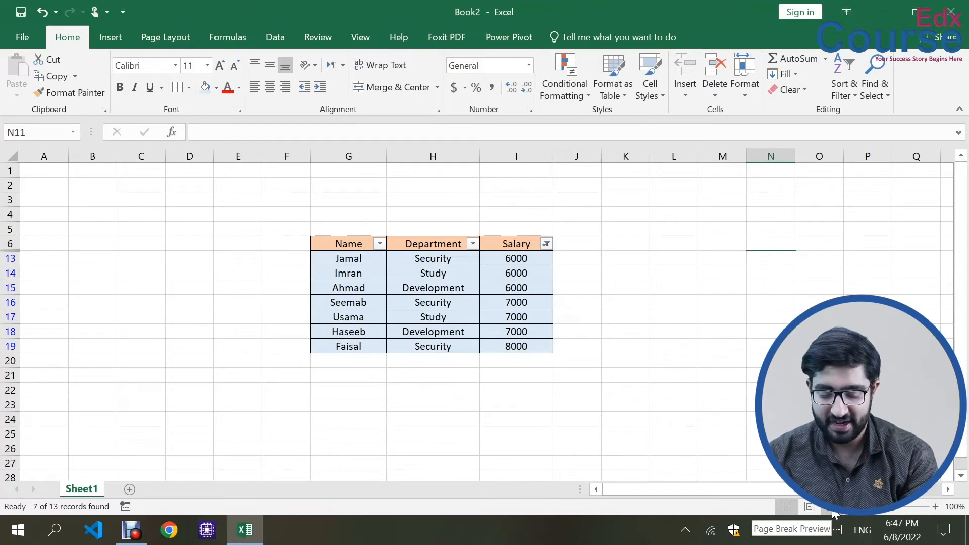
{"action": "key", "text": "ctrl+z"}
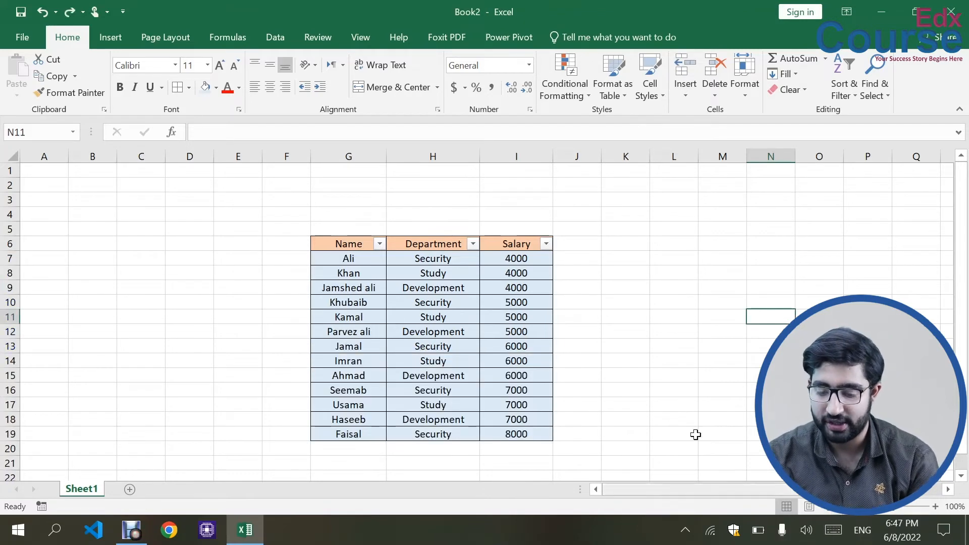
{"action": "left_click", "coordinate": [546, 244]}
{"action": "mouse_move", "coordinate": [453, 309]}
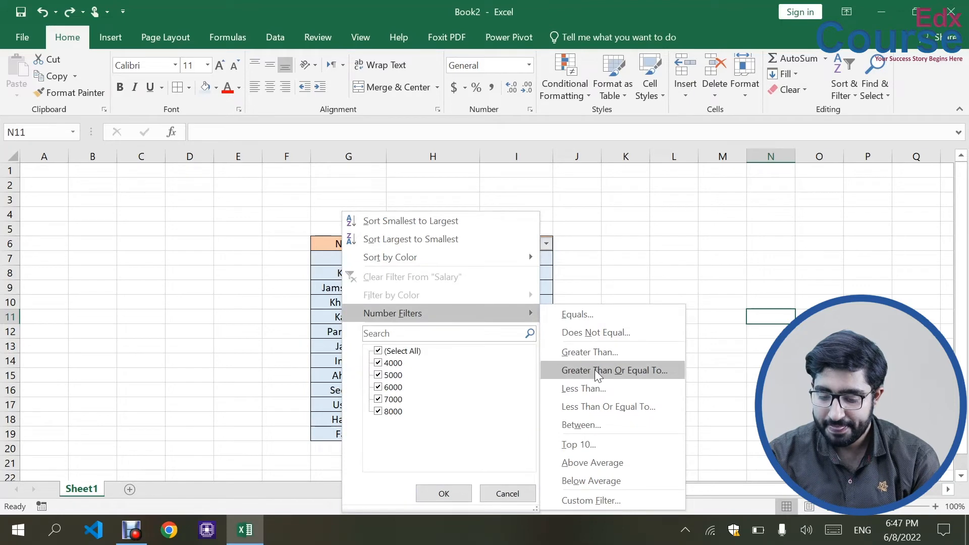
{"action": "left_click", "coordinate": [901, 294]}
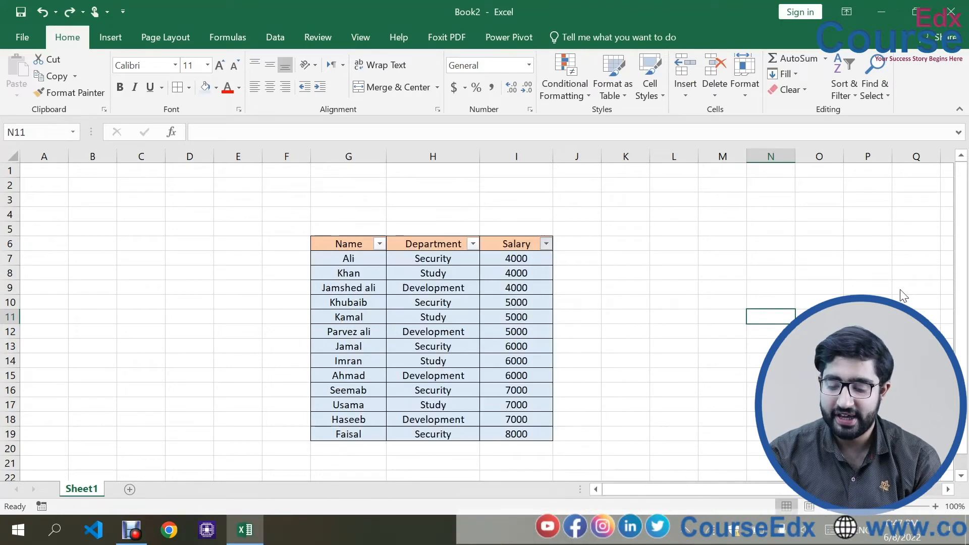
- Repeat the Greater Than 5000 number filter on the Salary column, and undo it again
{"action": "left_click", "coordinate": [546, 244]}
{"action": "mouse_move", "coordinate": [448, 319]}
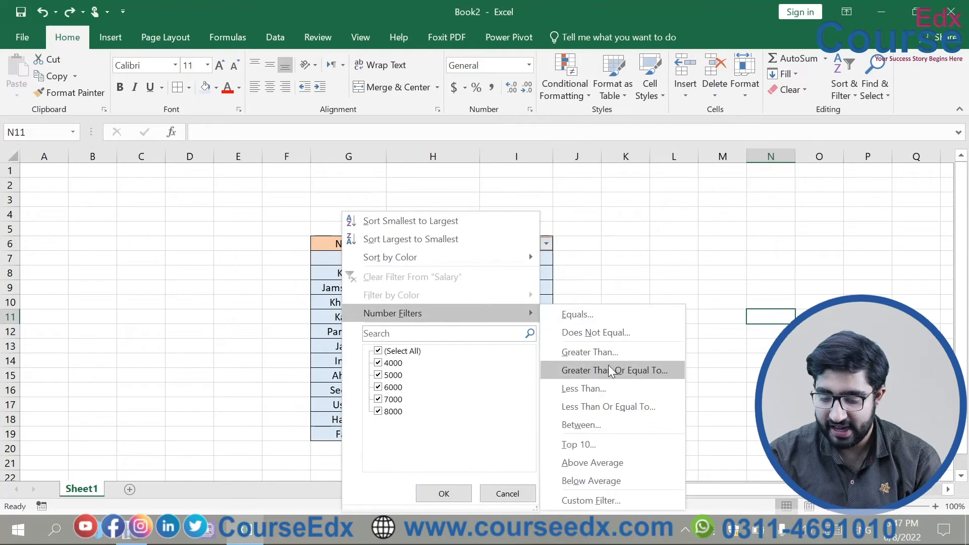
{"action": "left_click", "coordinate": [615, 354]}
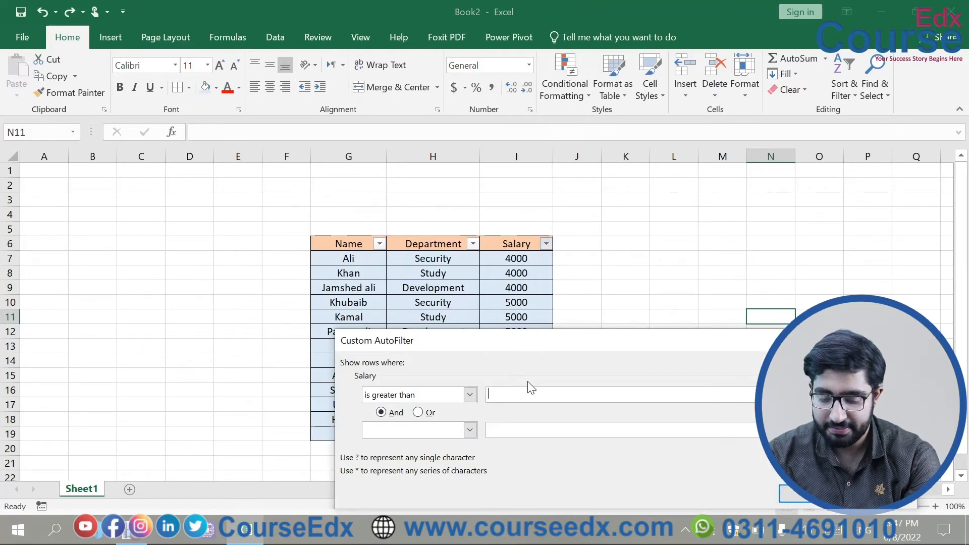
{"action": "type", "text": "5000"}
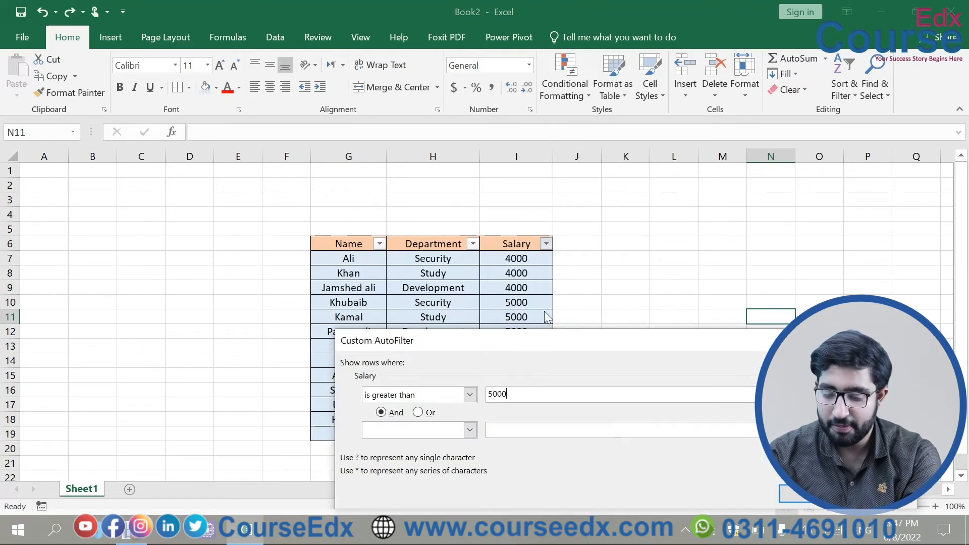
{"action": "key", "text": "Return"}
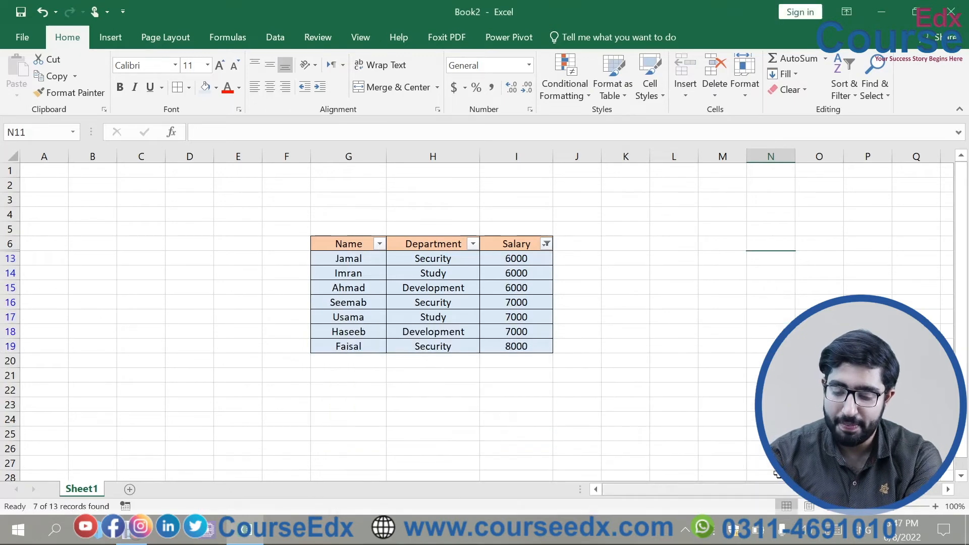
{"action": "key", "text": "ctrl+z"}
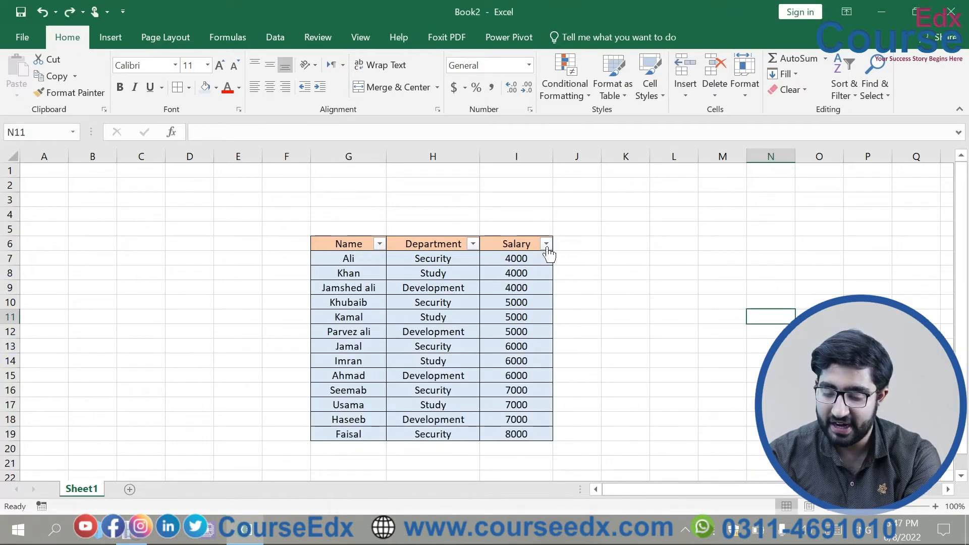
- Apply a Greater Than Or Equal To number filter of 5000 to the Salary column, and undo it
{"action": "left_click", "coordinate": [546, 244]}
{"action": "mouse_move", "coordinate": [488, 317]}
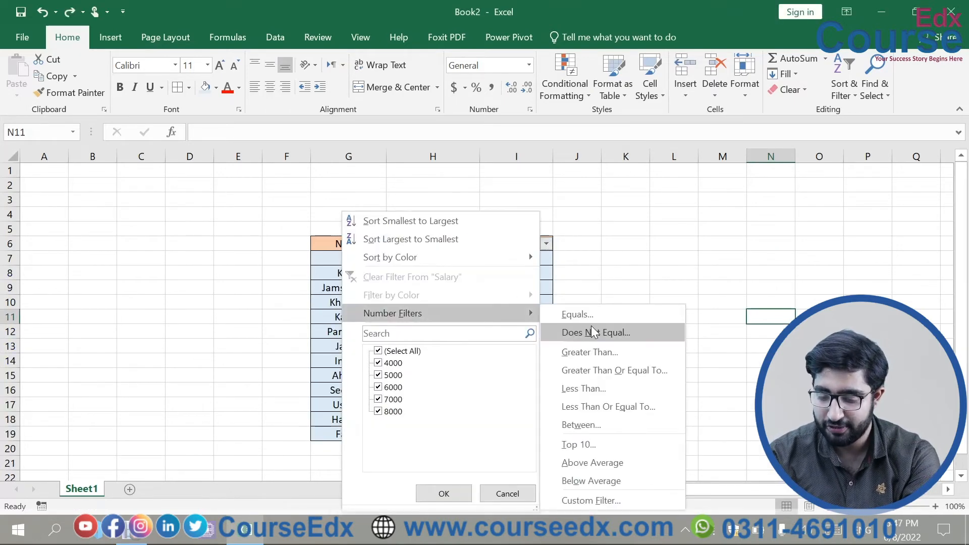
{"action": "left_click", "coordinate": [597, 364]}
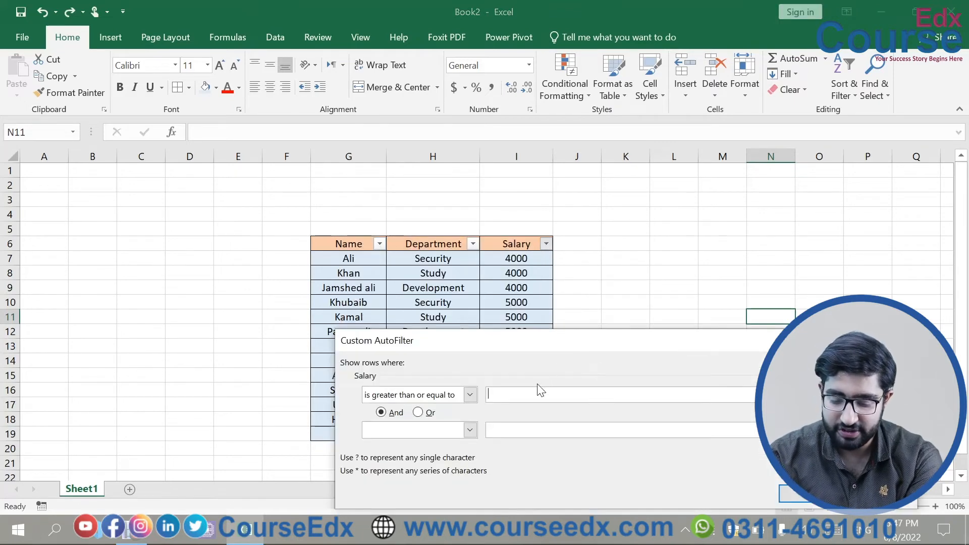
{"action": "type", "text": "4000"}
{"action": "key", "text": "BackSpace"}
{"action": "key", "text": "BackSpace"}
{"action": "key", "text": "BackSpace"}
{"action": "key", "text": "BackSpace"}
{"action": "type", "text": "5000"}
{"action": "key", "text": "Return"}
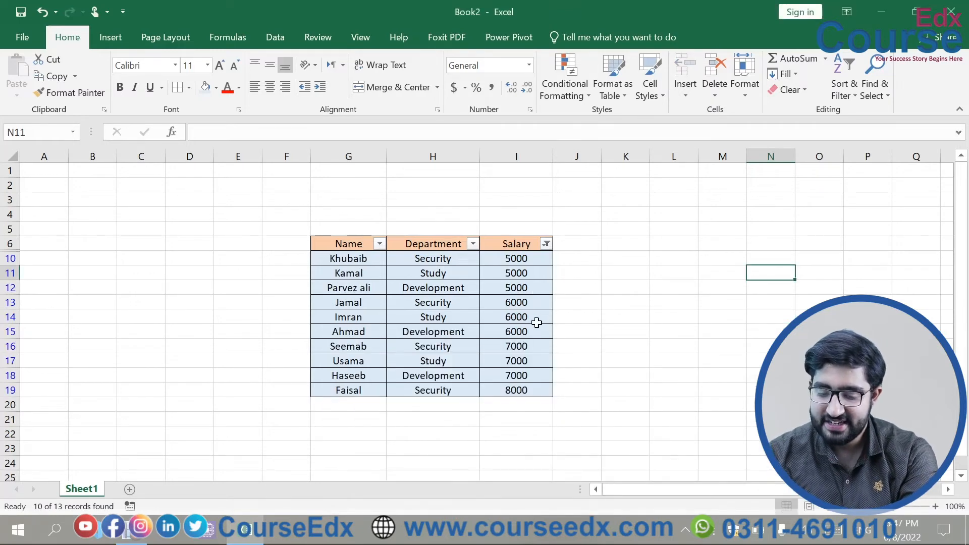
{"action": "key", "text": "ctrl+z"}
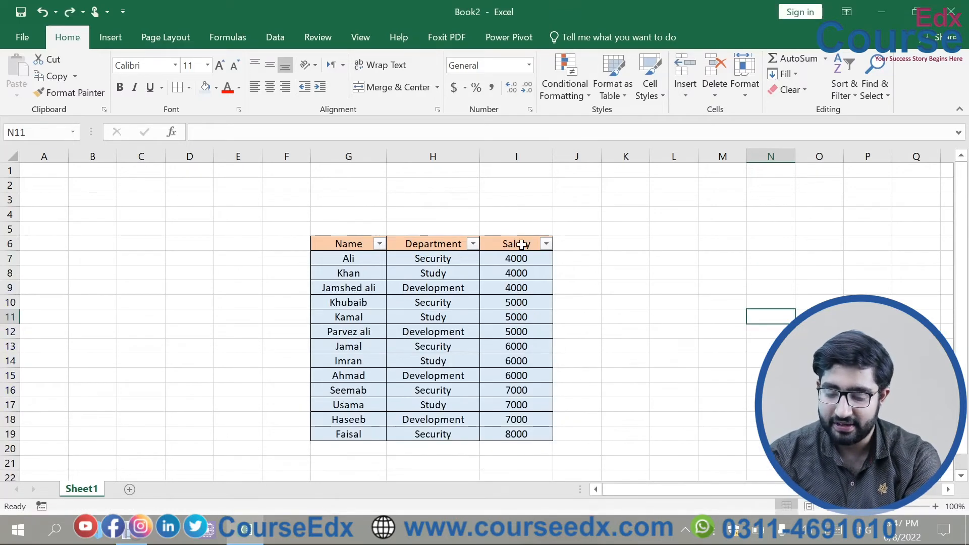
- Apply a Between number filter to the Salary column for values from 5000 to 7000, and undo it
{"action": "left_click", "coordinate": [546, 244]}
{"action": "mouse_move", "coordinate": [507, 312]}
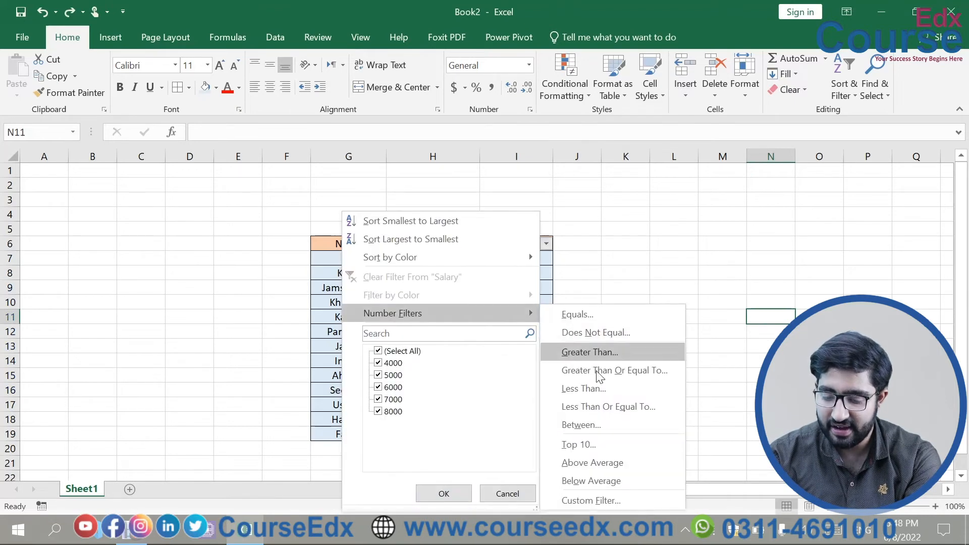
{"action": "left_click", "coordinate": [613, 423]}
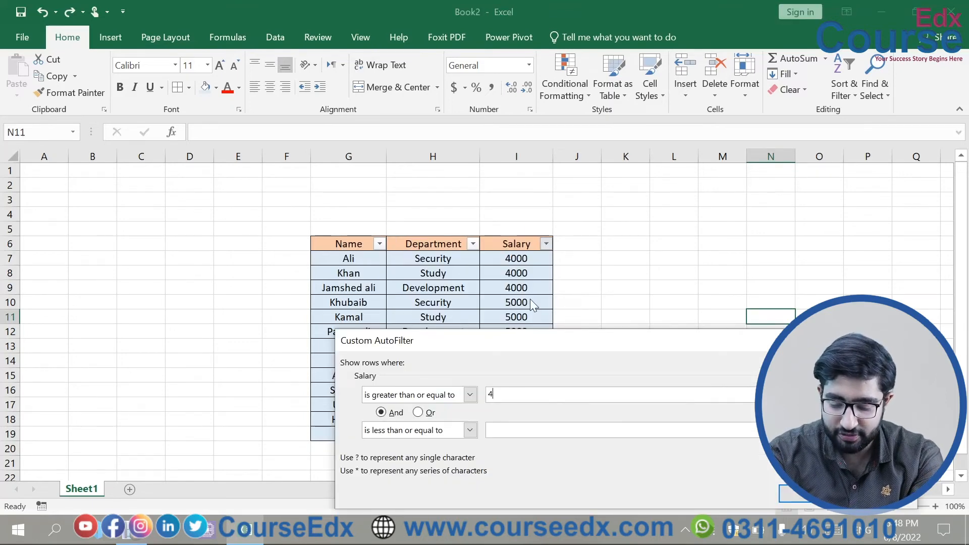
{"action": "type", "text": "5000"}
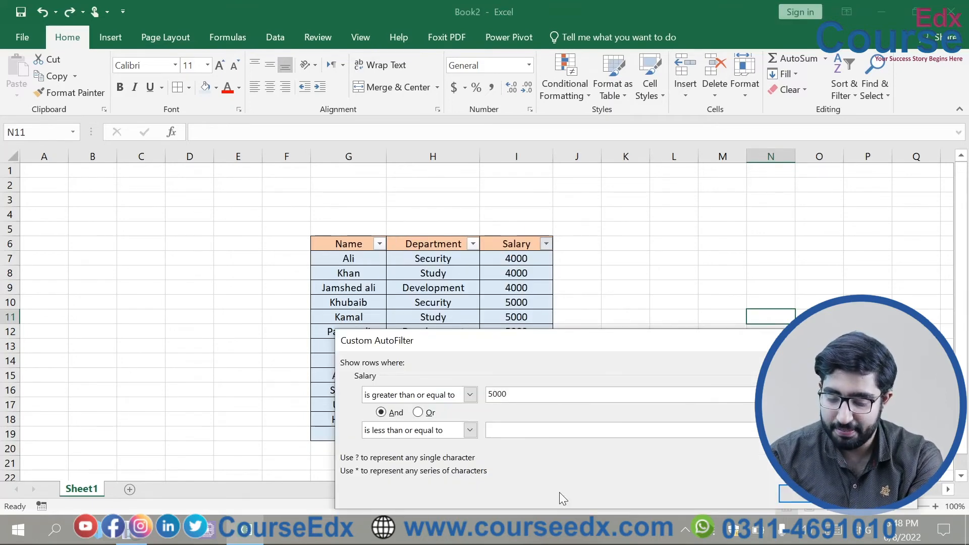
{"action": "type", "text": "7000"}
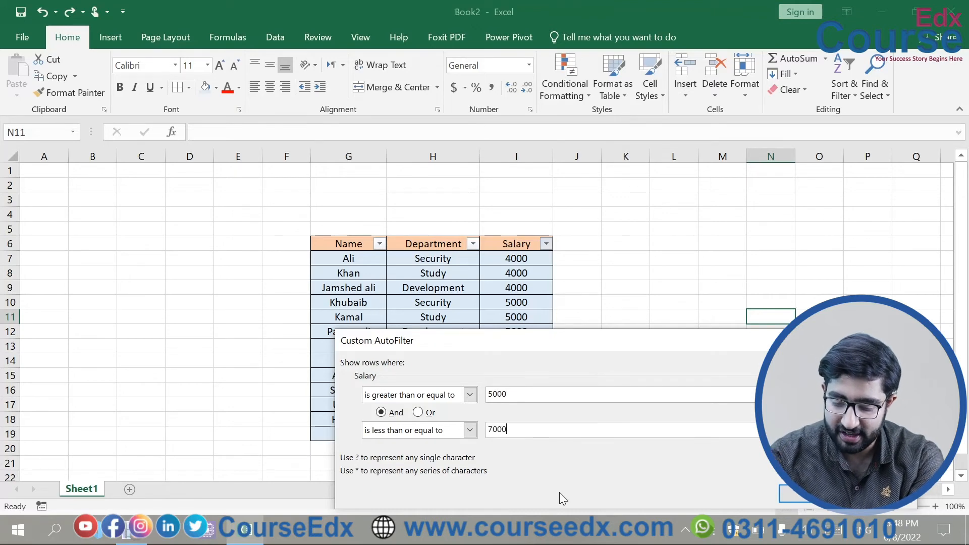
{"action": "key", "text": "Return"}
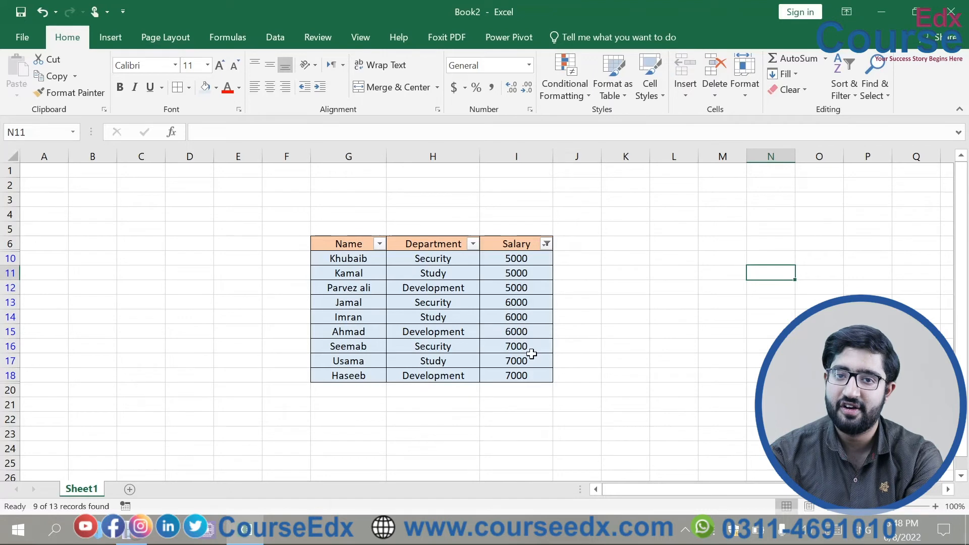
{"action": "key", "text": "ctrl+z"}
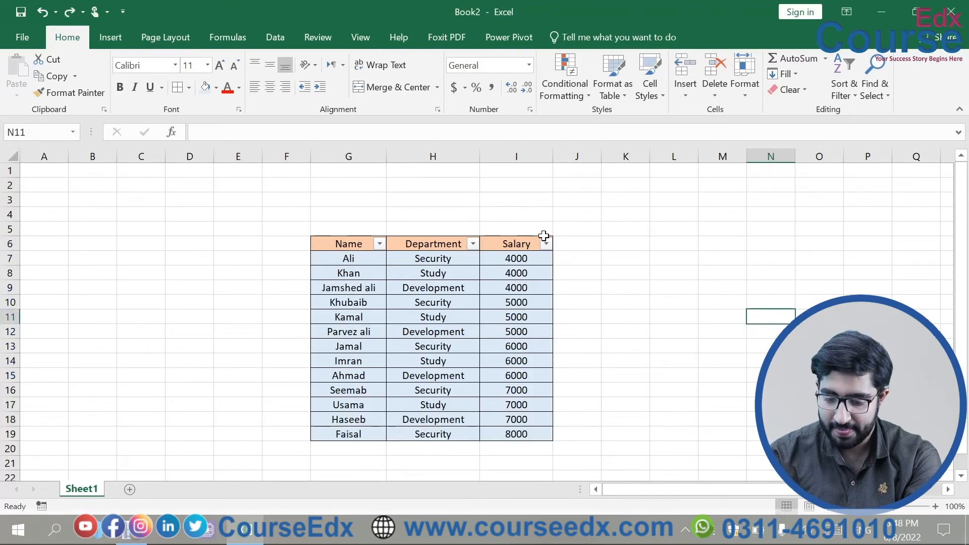
- Compare the average-based number filters of the Salary column with the Top/Bottom conditional formatting rules
{"action": "left_click", "coordinate": [546, 245]}
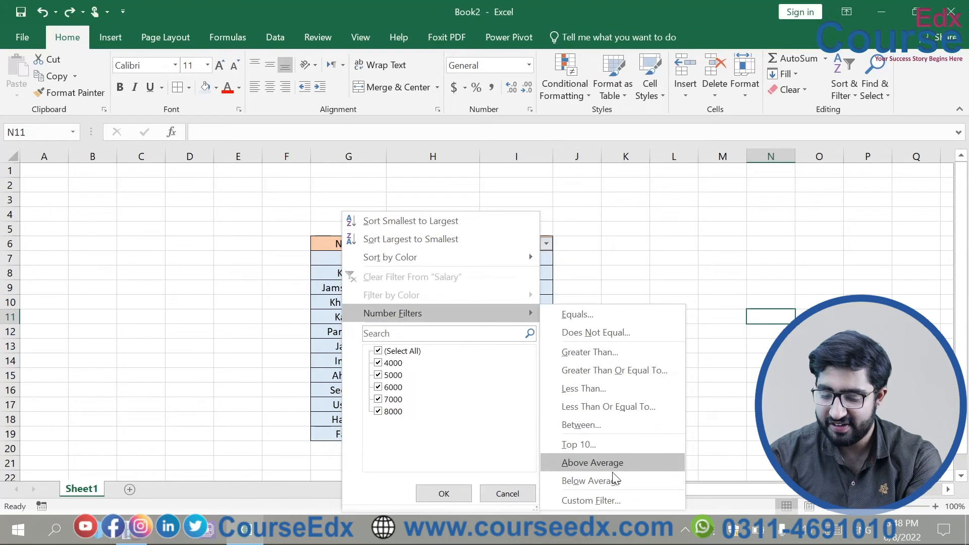
{"action": "left_click", "coordinate": [748, 347]}
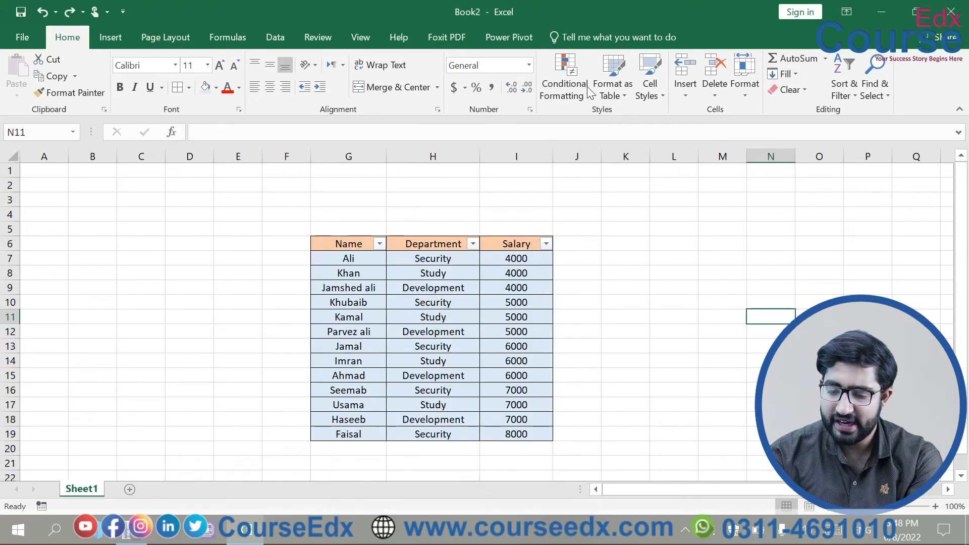
{"action": "left_click", "coordinate": [548, 92]}
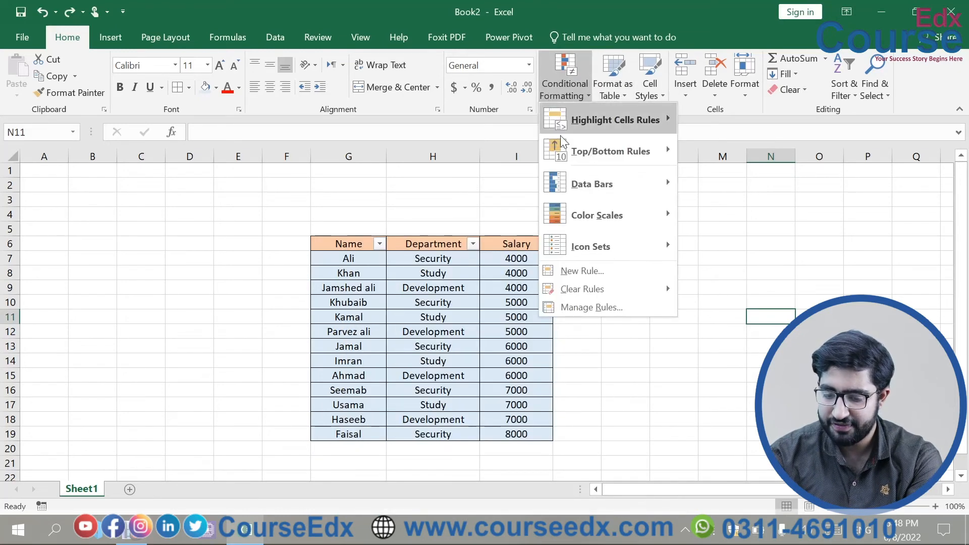
{"action": "mouse_move", "coordinate": [631, 154]}
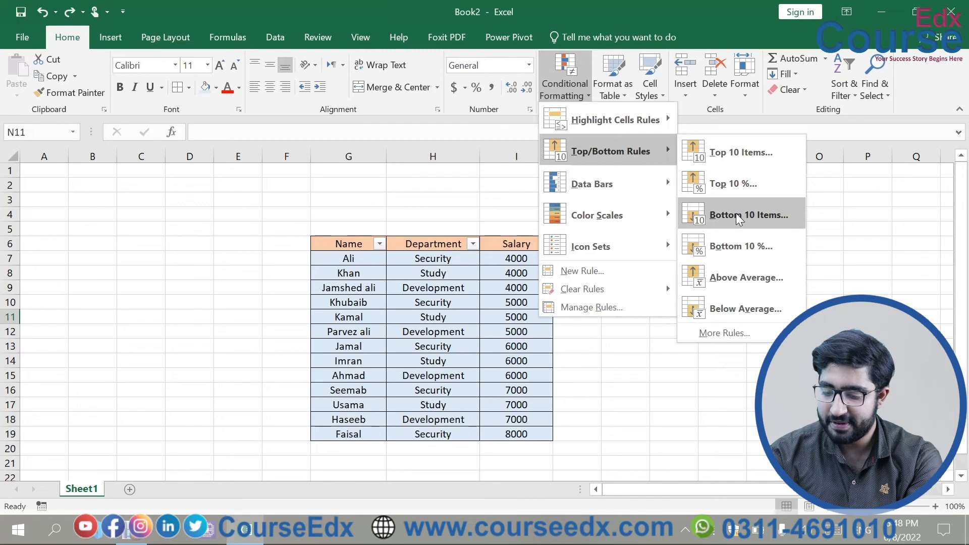
{"action": "left_click", "coordinate": [752, 434]}
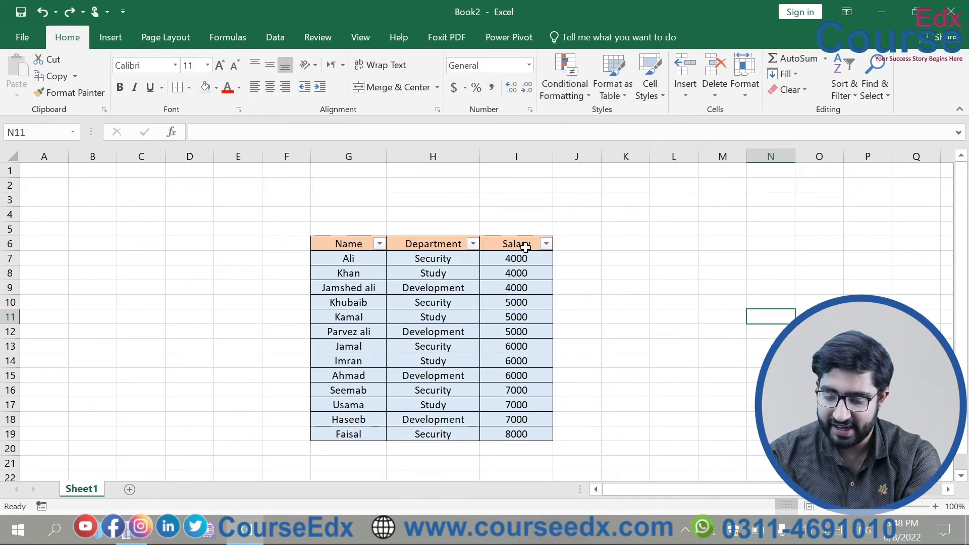
- Calculate the average of the salaries in I7:I19 in cell I20 and check its formula
{"action": "left_click_drag", "start_coordinate": [520, 258], "coordinate": [523, 275]}
{"action": "left_click_drag", "start_coordinate": [525, 341], "coordinate": [532, 449]}
{"action": "left_click", "coordinate": [825, 58]}
{"action": "left_click", "coordinate": [802, 94]}
{"action": "left_click", "coordinate": [681, 273]}
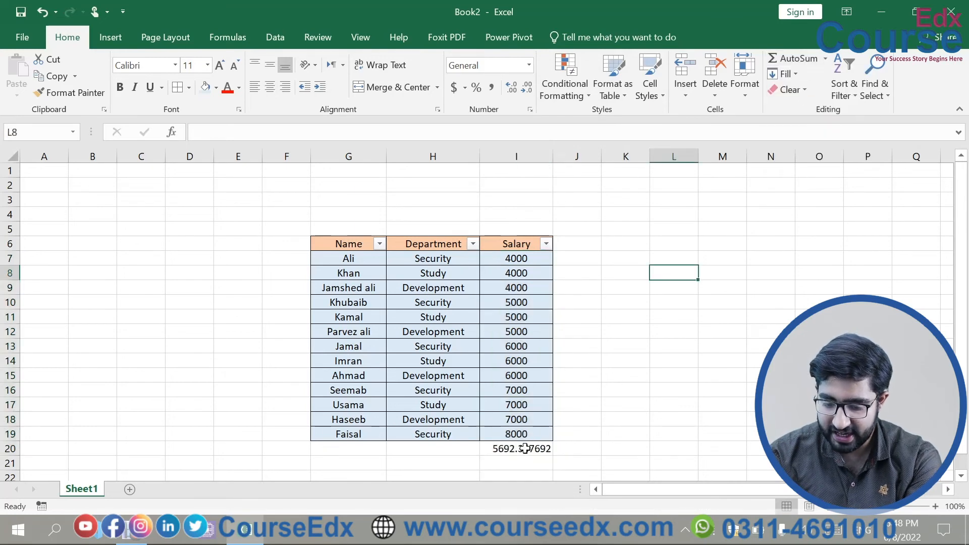
{"action": "left_click", "coordinate": [505, 448]}
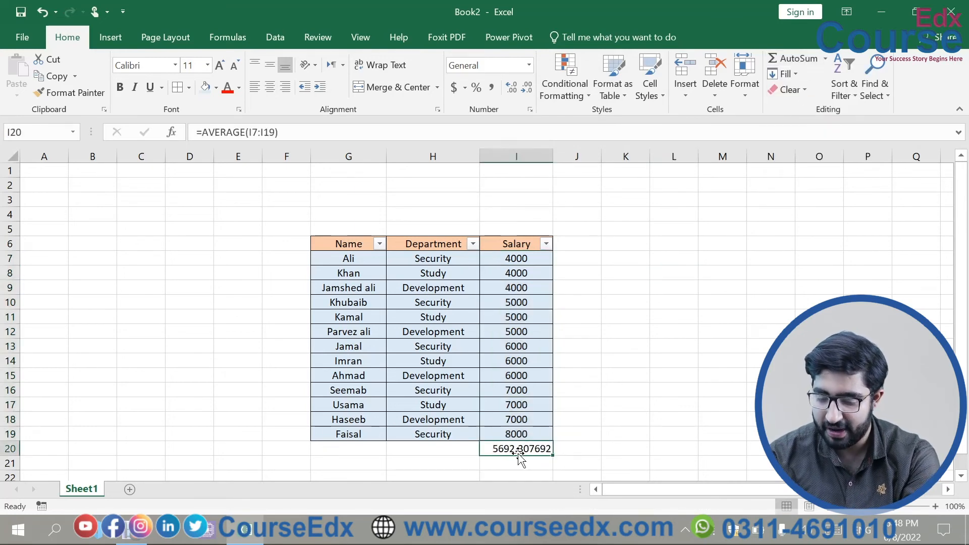
- Move the average salary formula from cell I20 to cell L15, away from the table
{"action": "left_click_drag", "start_coordinate": [540, 450], "coordinate": [692, 374]}
{"action": "left_click", "coordinate": [767, 389]}
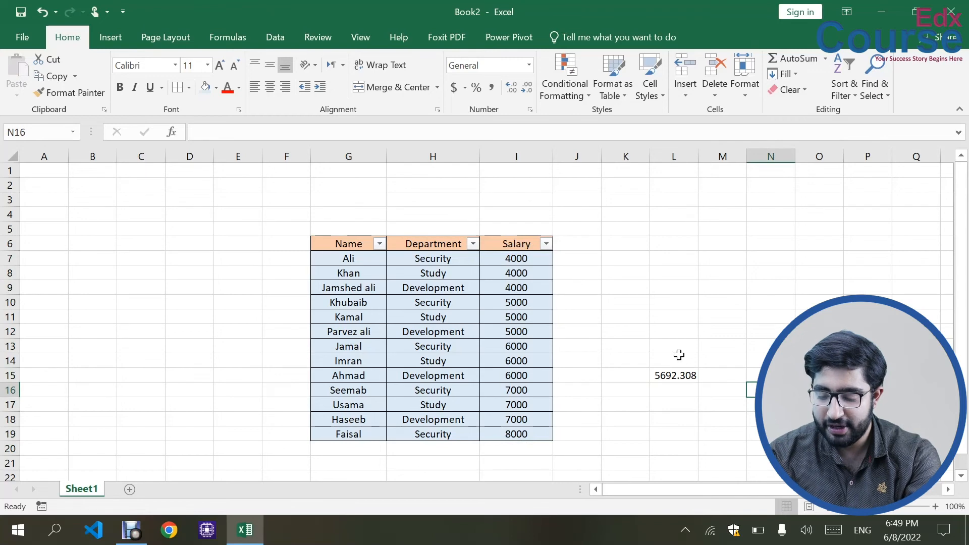
{"action": "left_click", "coordinate": [676, 373]}
- Apply the Above Average number filter to the Salary column
{"action": "left_click", "coordinate": [524, 313]}
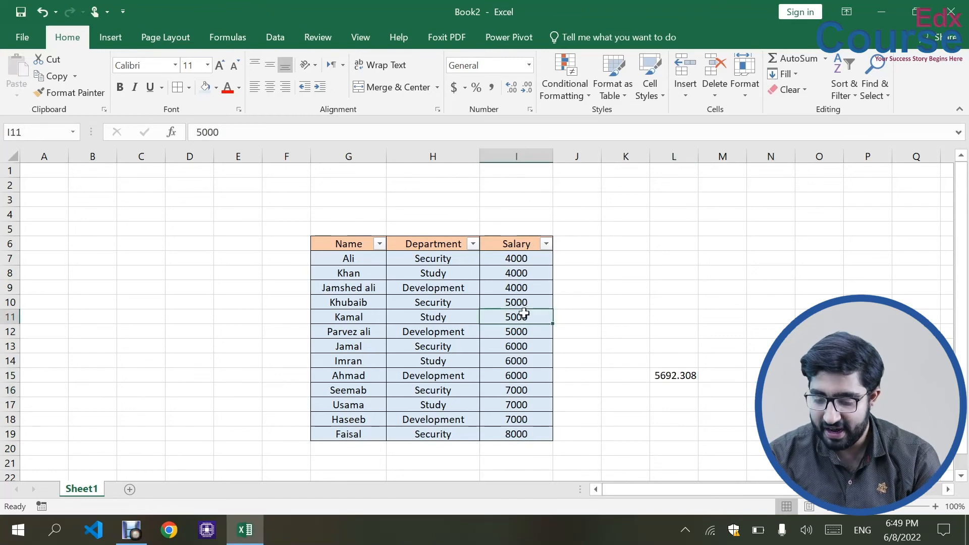
{"action": "left_click", "coordinate": [526, 346]}
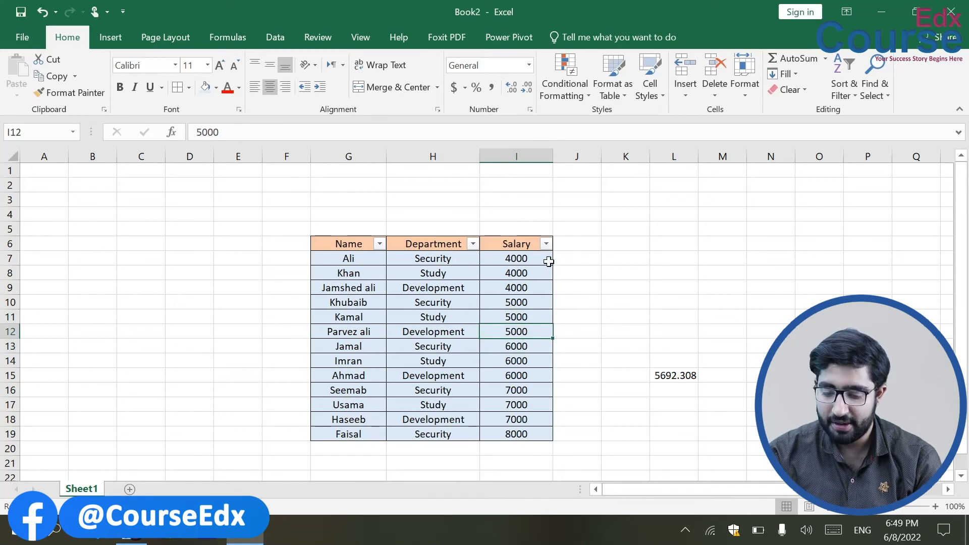
{"action": "left_click", "coordinate": [546, 243]}
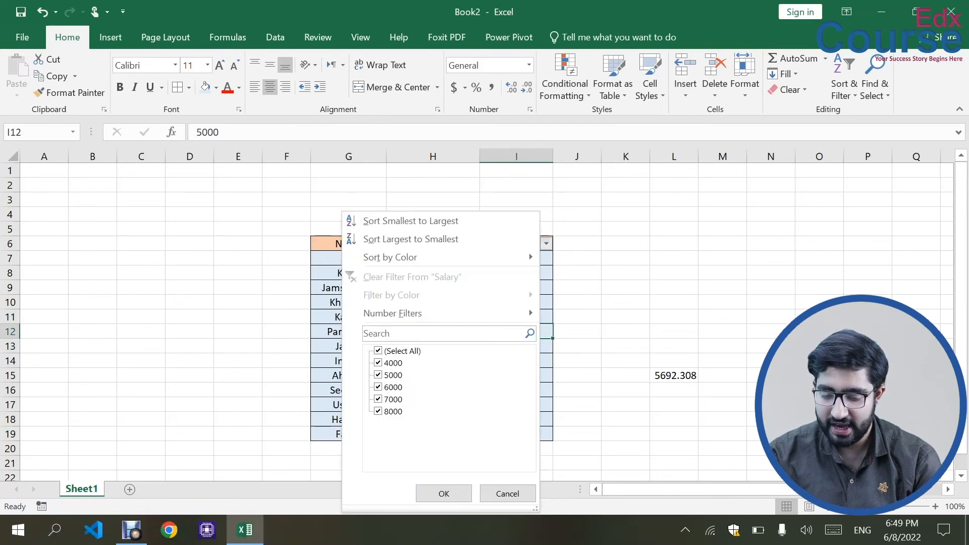
{"action": "mouse_move", "coordinate": [477, 323]}
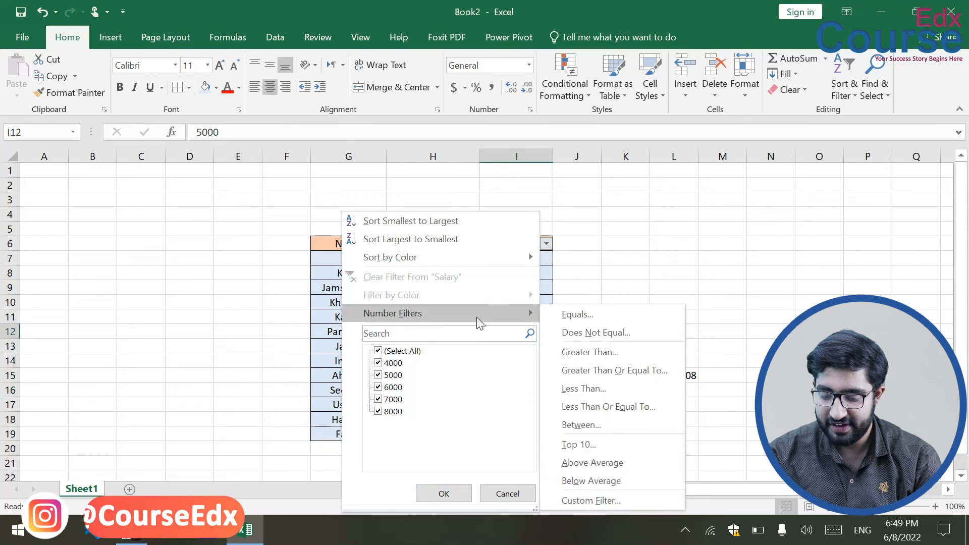
{"action": "left_click", "coordinate": [613, 465]}
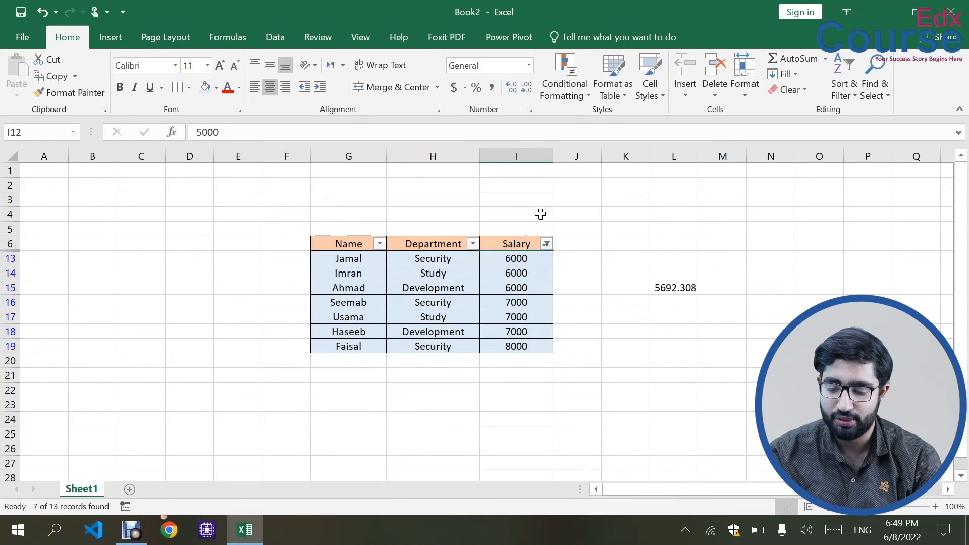
- Switch the Salary column's number filter to Below Average, and undo it
{"action": "left_click", "coordinate": [548, 246]}
{"action": "mouse_move", "coordinate": [498, 316]}
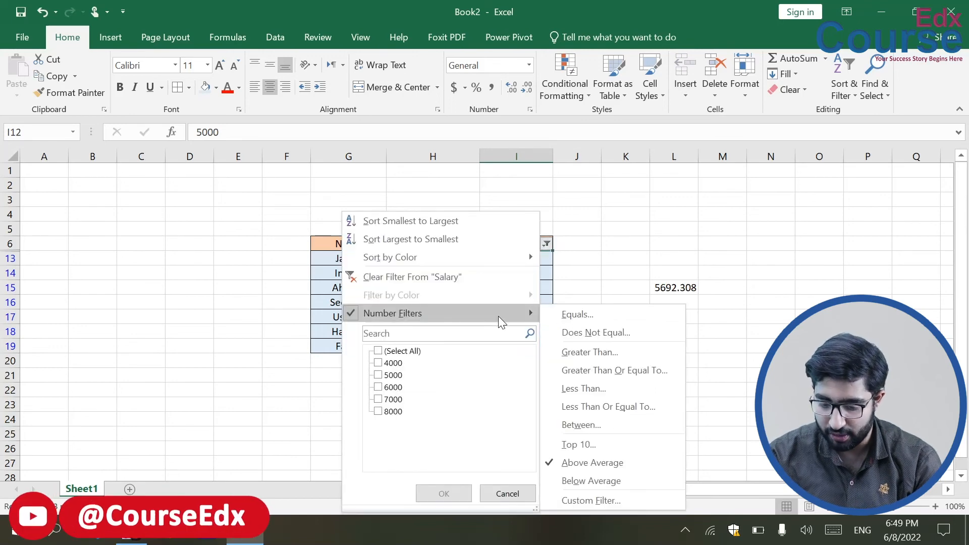
{"action": "left_click", "coordinate": [604, 479]}
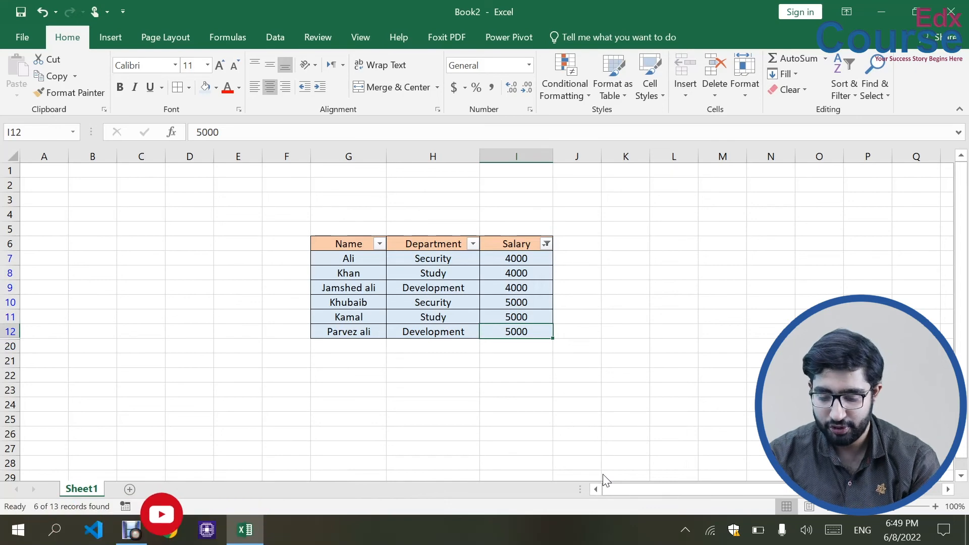
{"action": "key", "text": "ctrl+z"}
{"action": "left_click", "coordinate": [700, 381]}
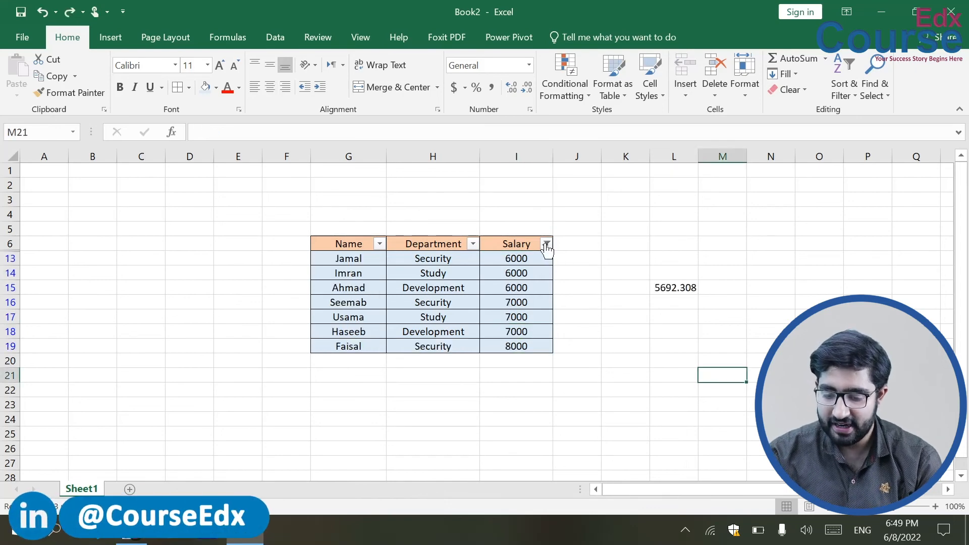
- Apply a Top 10 number filter to the Salary column, set to show the top 3 items
{"action": "left_click", "coordinate": [547, 244]}
{"action": "mouse_move", "coordinate": [478, 315]}
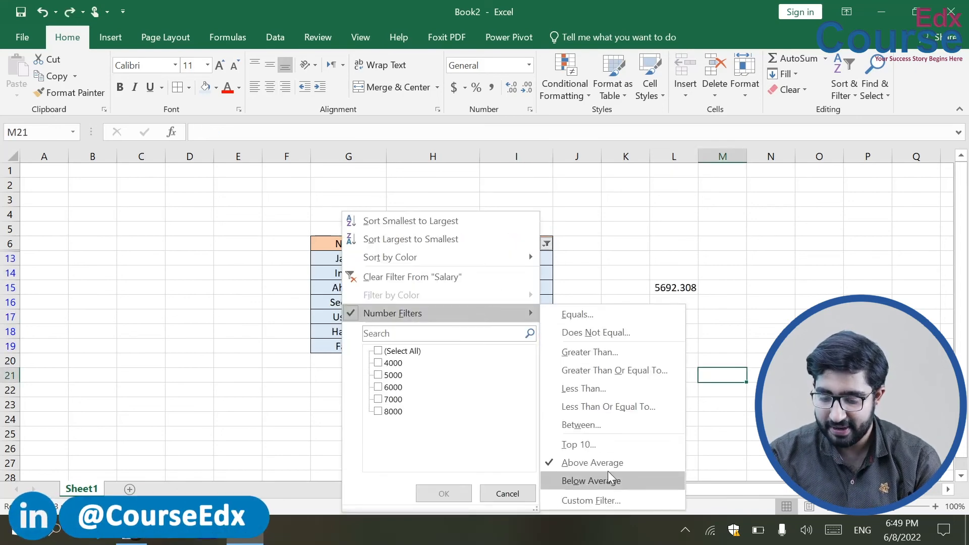
{"action": "left_click", "coordinate": [615, 446]}
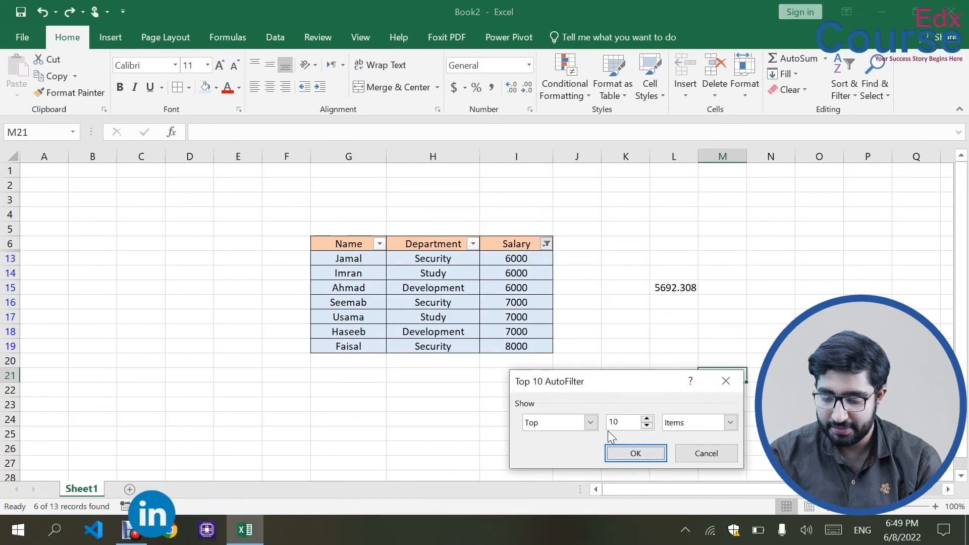
{"action": "key", "text": "BackSpace"}
{"action": "key", "text": "BackSpace"}
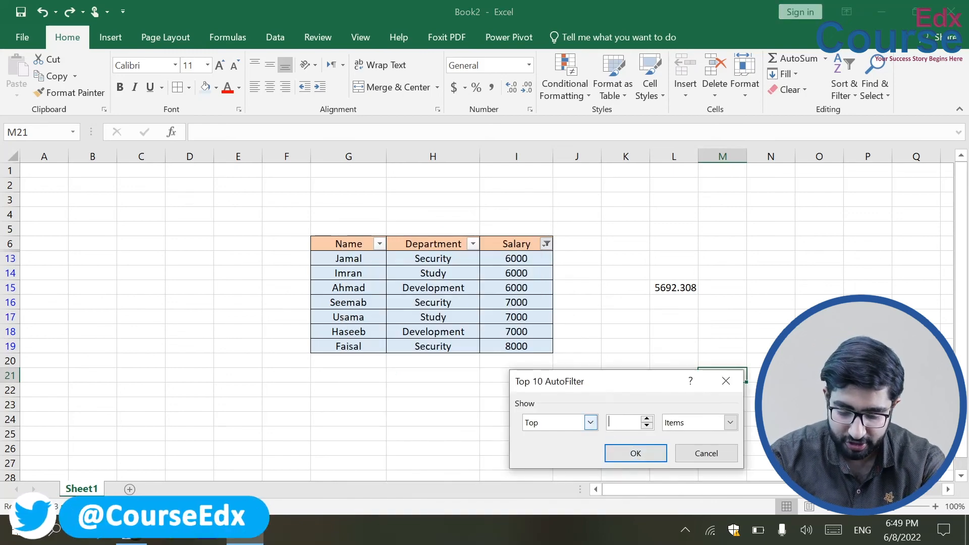
{"action": "type", "text": "3"}
{"action": "key", "text": "Return"}
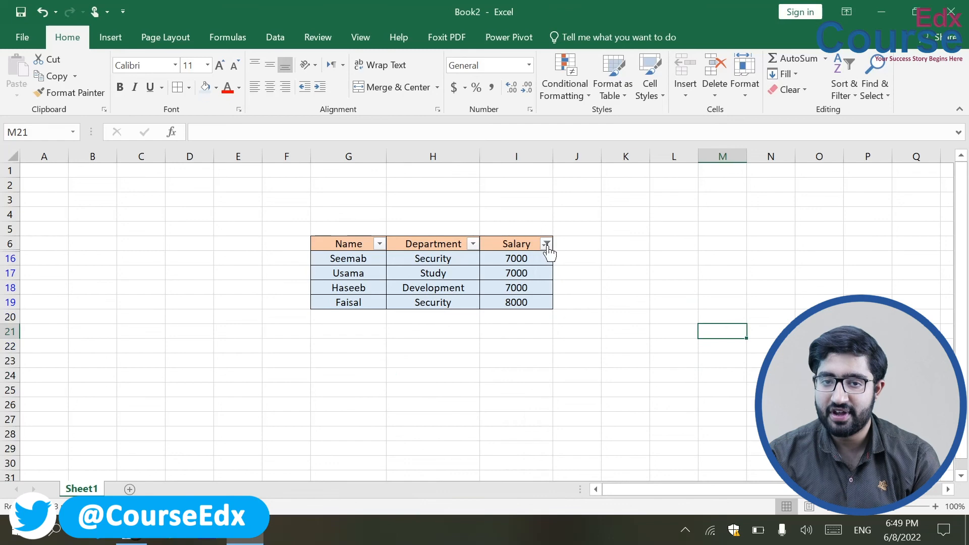